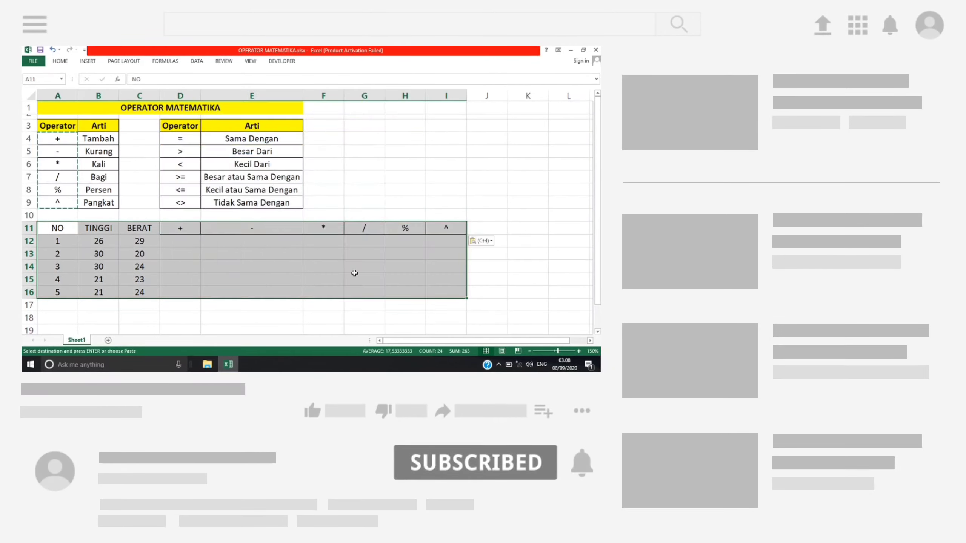
# In the finished example, build the addition formula in D12 and fill it down to row 16.
pyautogui.write('=')
pyautogui.click(98, 240)
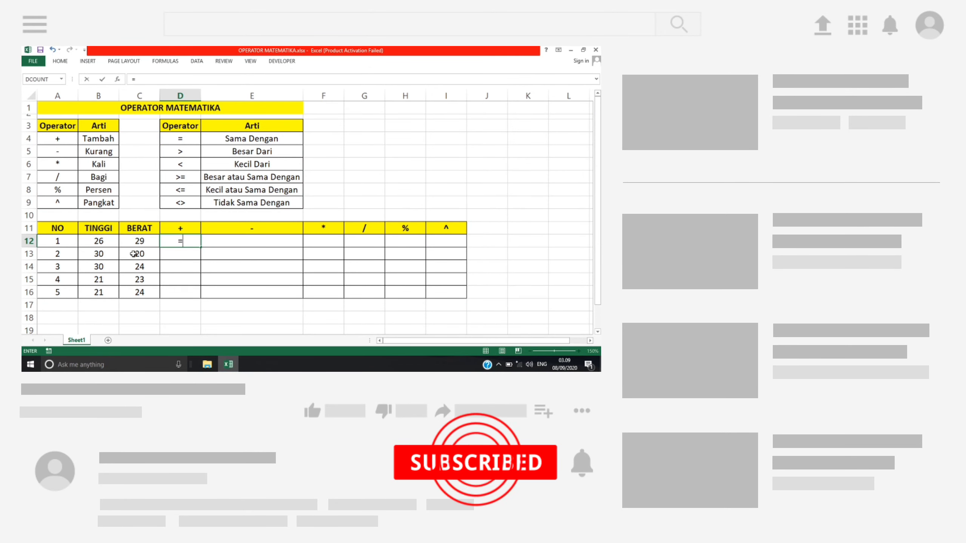
pyautogui.write('+')
pyautogui.click(140, 241)
pyautogui.hotkey('ctrl', 'Return')
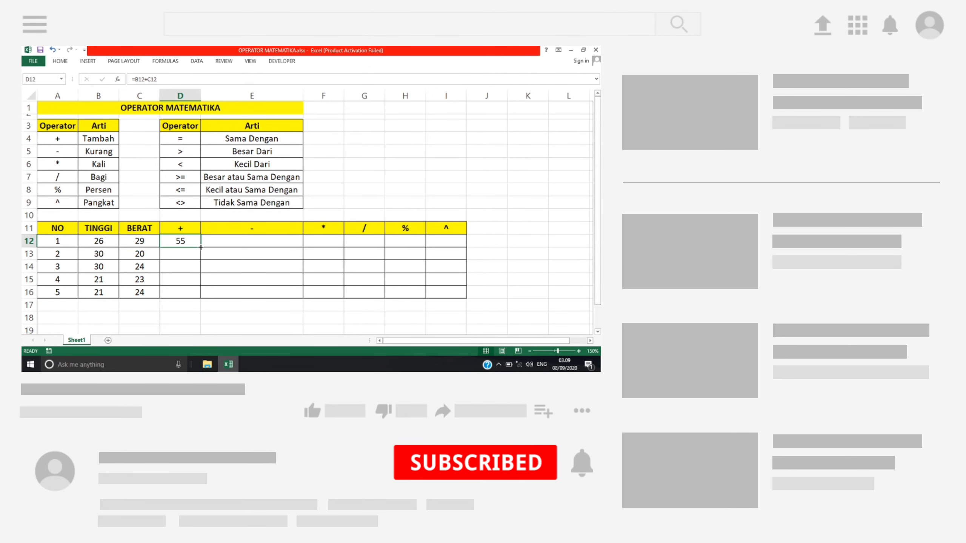
pyautogui.moveTo(200, 247); pyautogui.dragTo(201, 299)
# Complete the subtraction formula and fill it down to row 16.
pyautogui.click(139, 241)
pyautogui.press('Return')
pyautogui.moveTo(303, 247); pyautogui.dragTo(303, 298)
pyautogui.click(323, 240)
pyautogui.write('=')
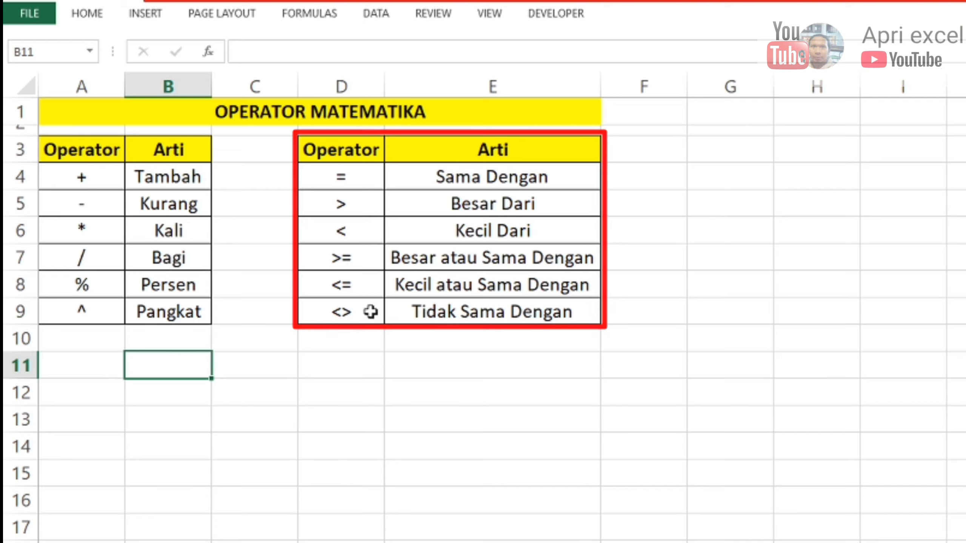
# Type the headers NO, TINGGI and BERAT across A11:C11.
pyautogui.click(79, 365)
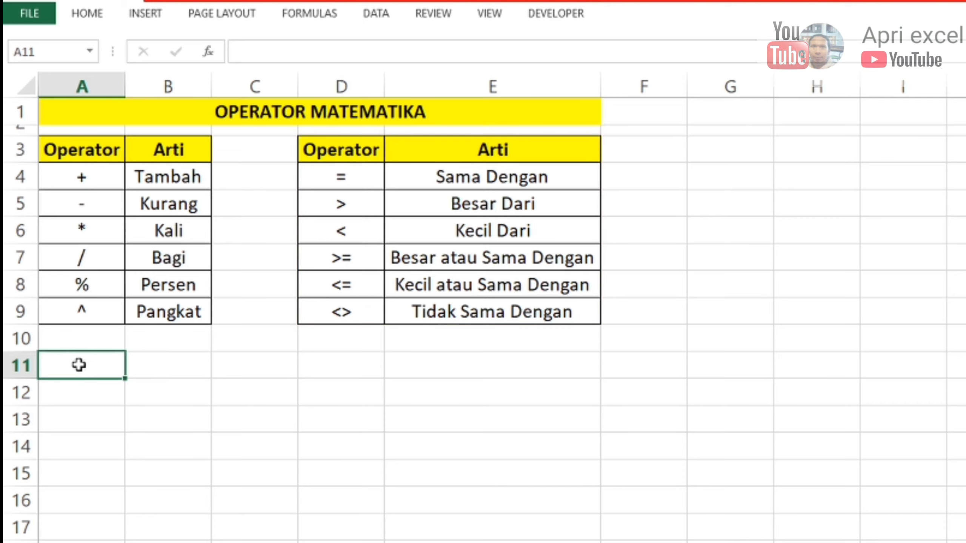
pyautogui.write('NO')
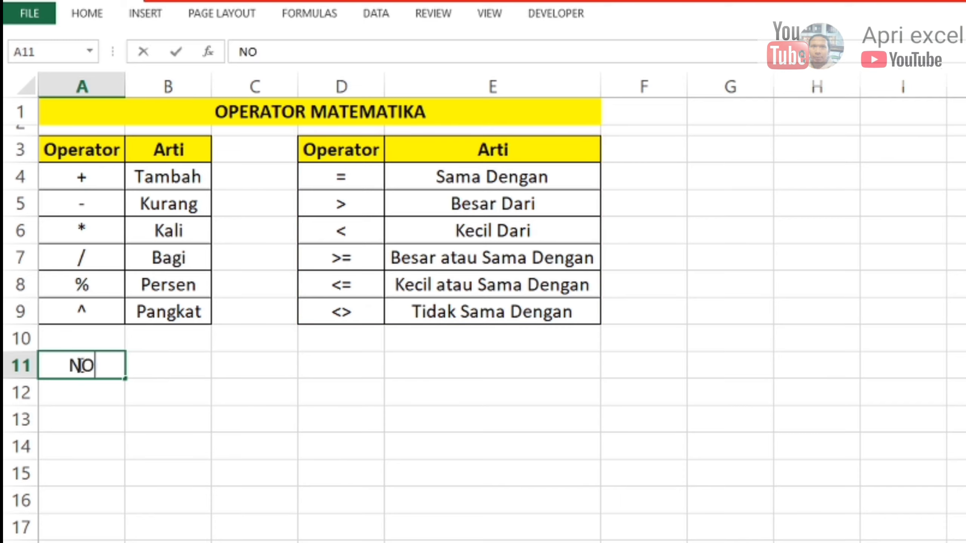
pyautogui.press('Tab')
pyautogui.write('NGGI')
pyautogui.press('Tab')
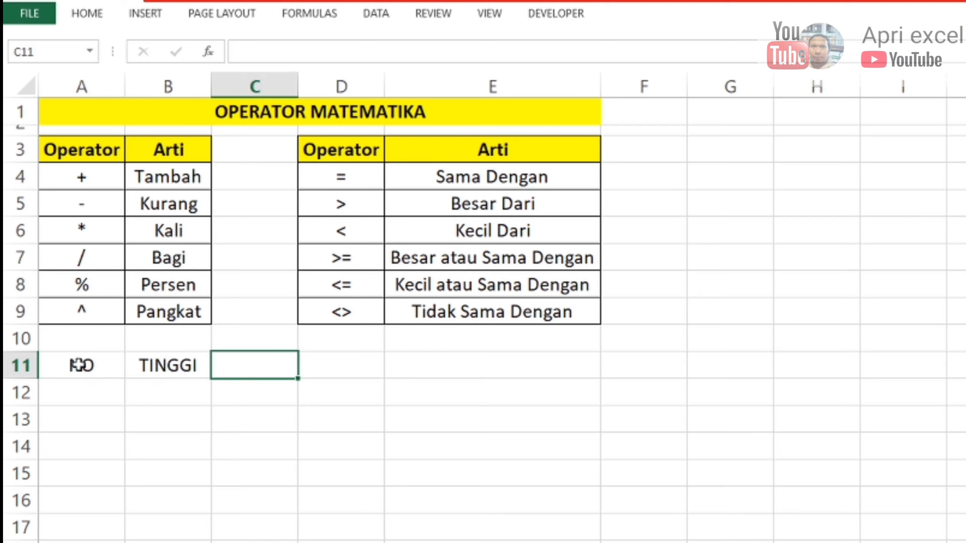
pyautogui.write('BERAT')
pyautogui.press('Tab')
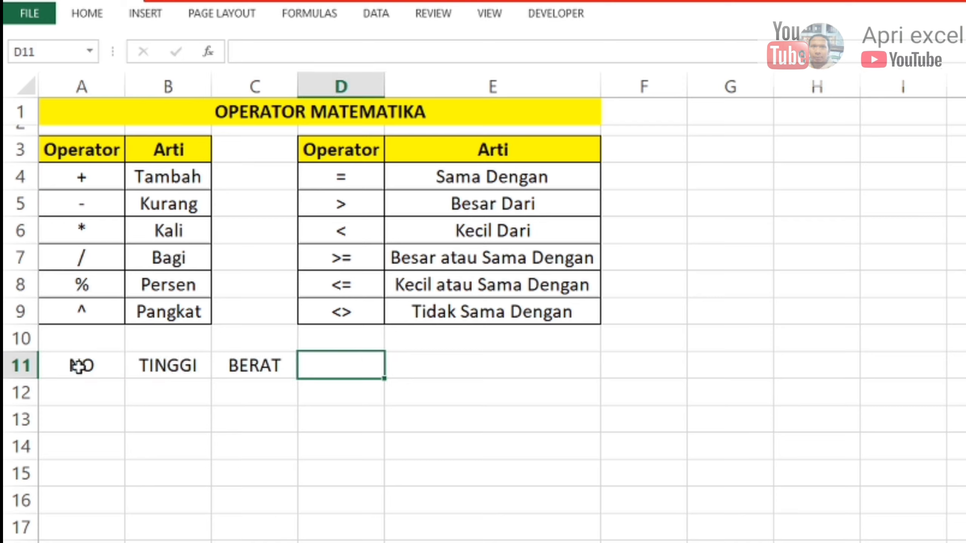
pyautogui.press('Left')
# Number rows 12–16 from 1 to 5 in the NO column.
pyautogui.click(78, 366)
pyautogui.press('Return')
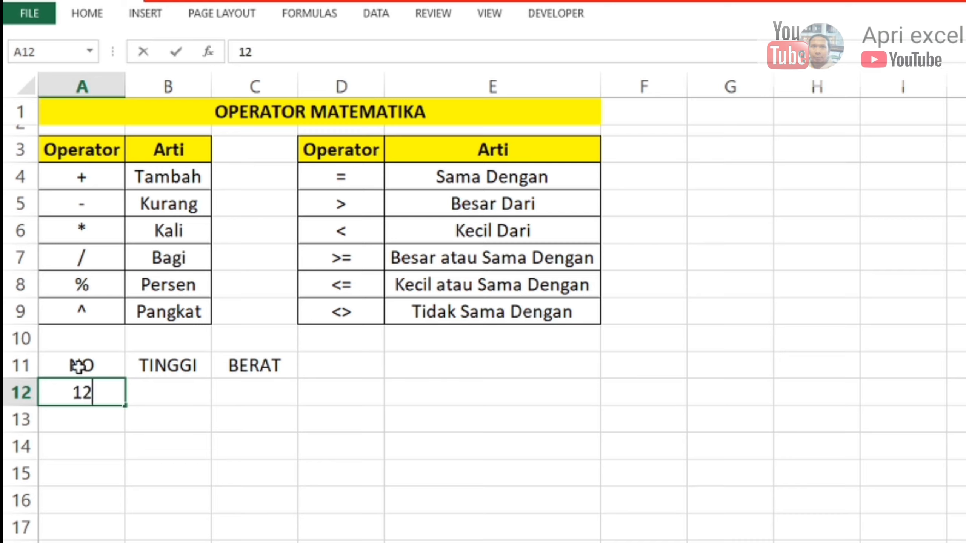
pyautogui.press('Return')
pyautogui.write('2 3')
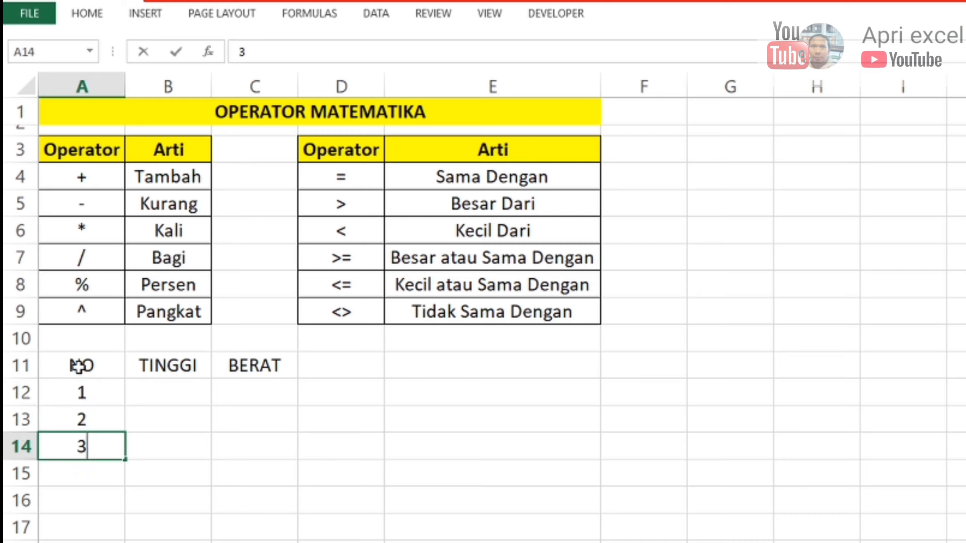
pyautogui.press('Return')
pyautogui.write('4 5')
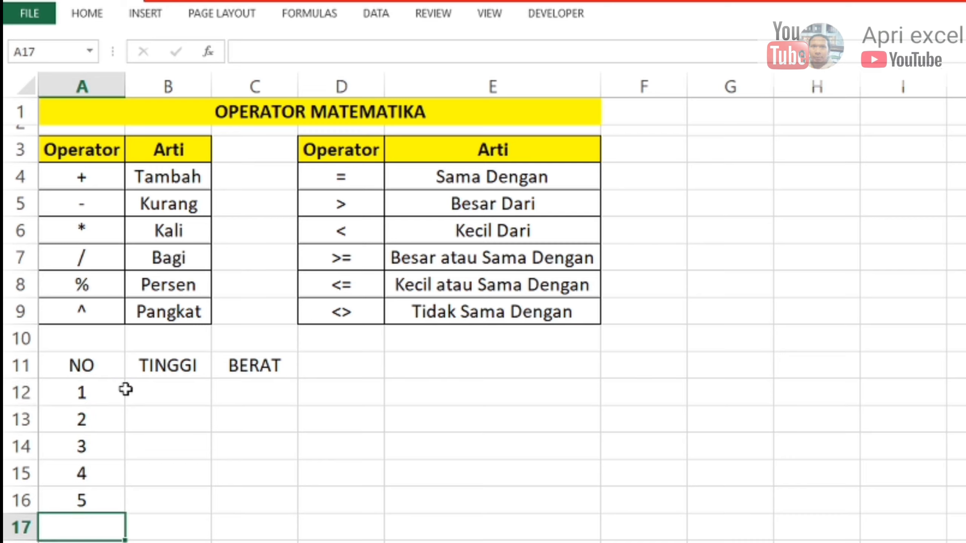
# Enter =RANDBETWEEN(20;30) in B12 and fill it through C16.
pyautogui.click(133, 393)
pyautogui.write('=')
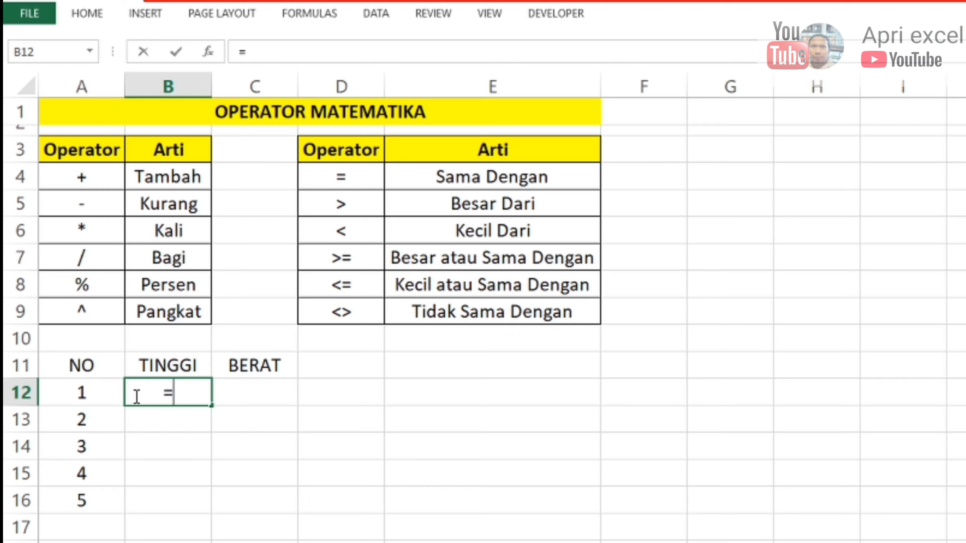
pyautogui.write('RAND')
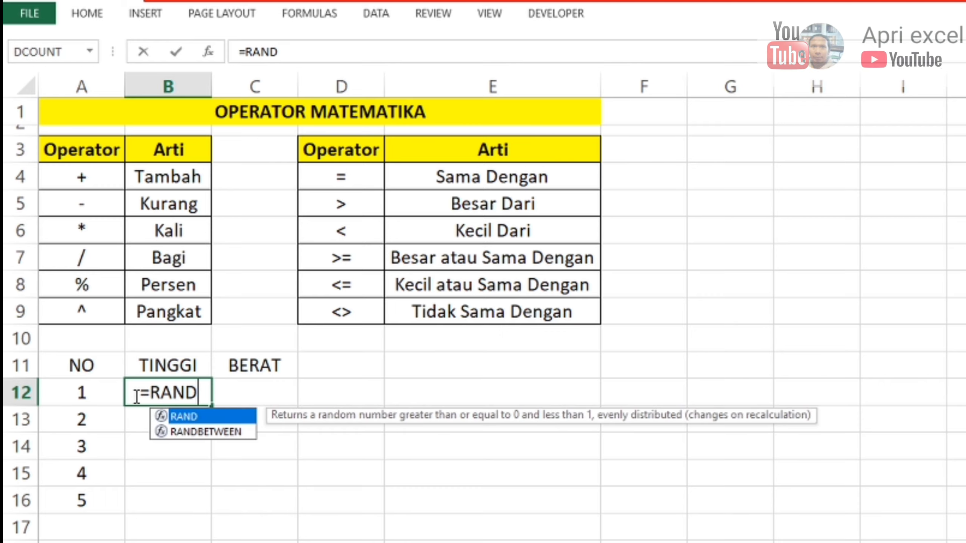
pyautogui.write('G')
pyautogui.press('BackSpace')
pyautogui.write('BE')
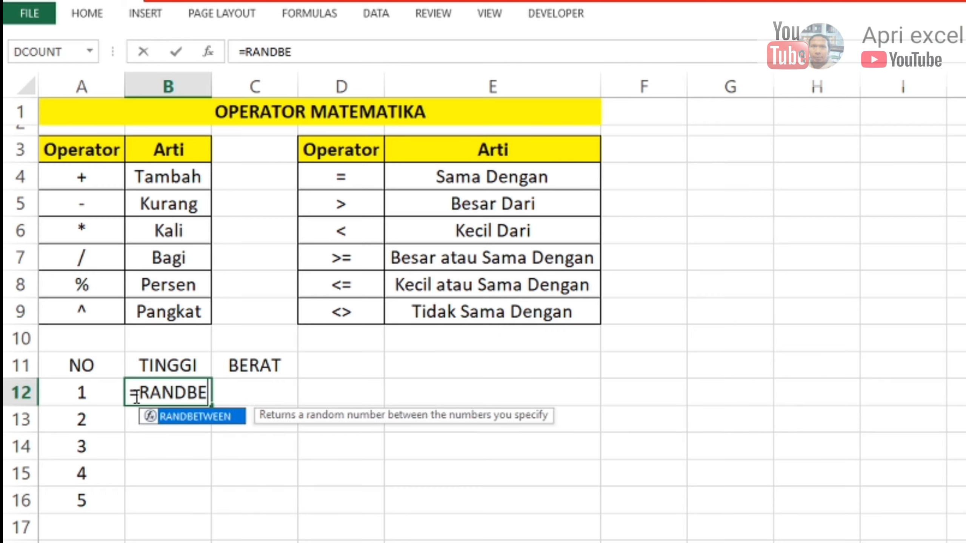
pyautogui.write('TWEEN(')
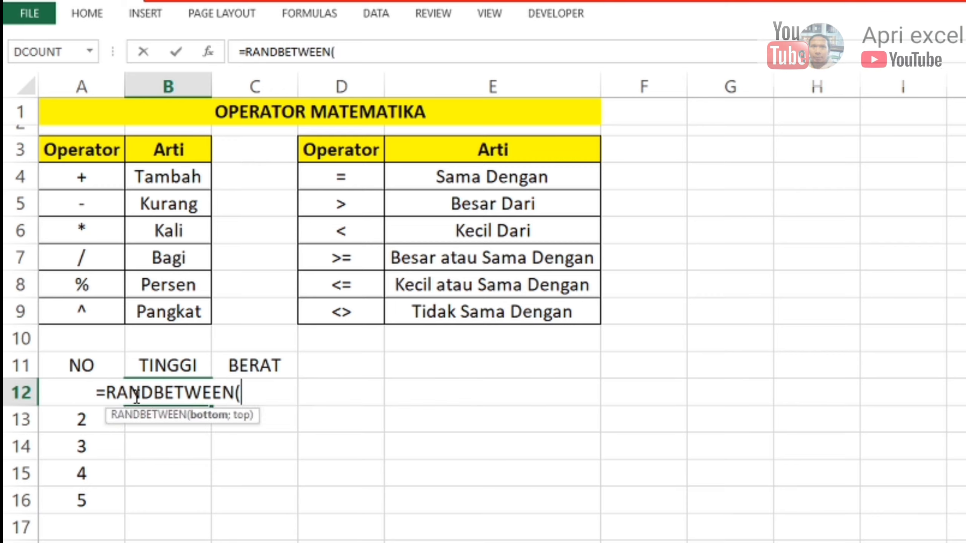
pyautogui.write('20')
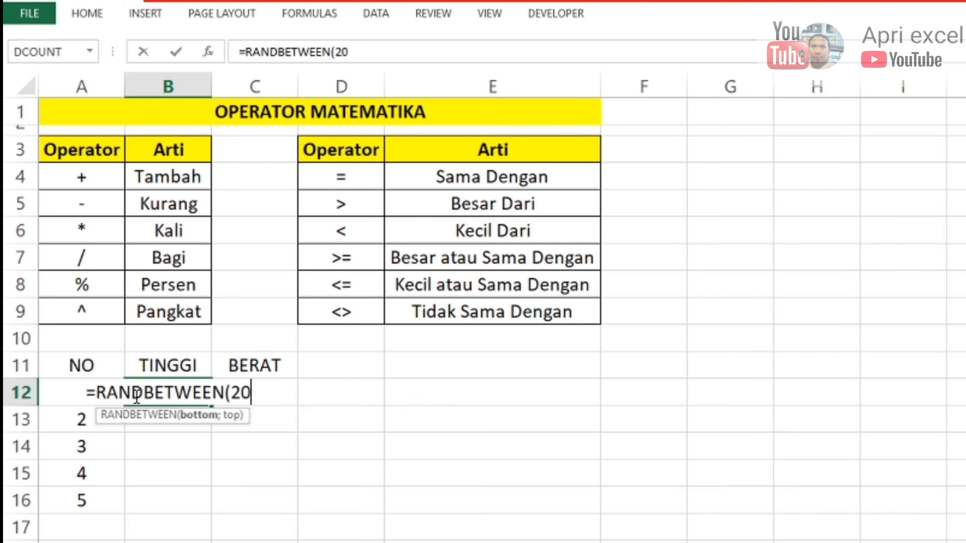
pyautogui.write(';30')
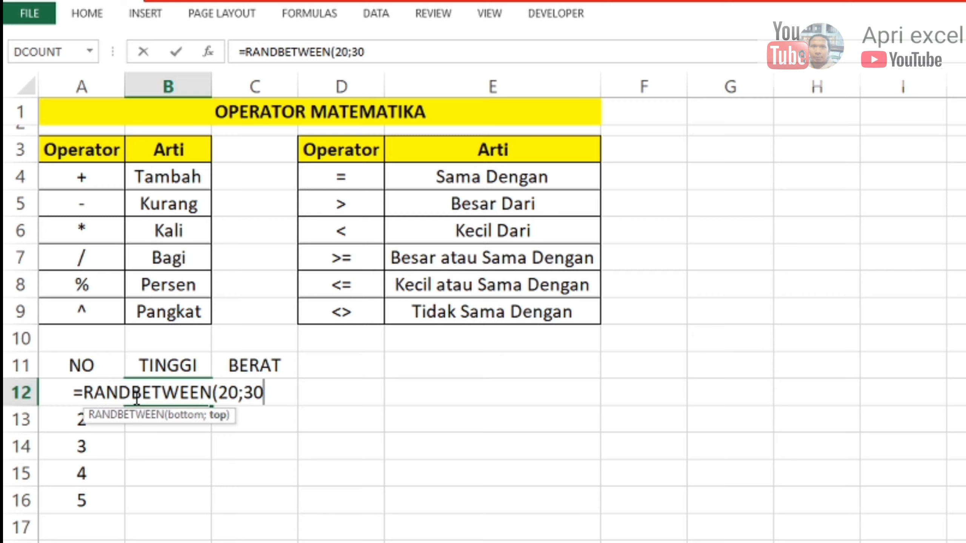
pyautogui.write(')')
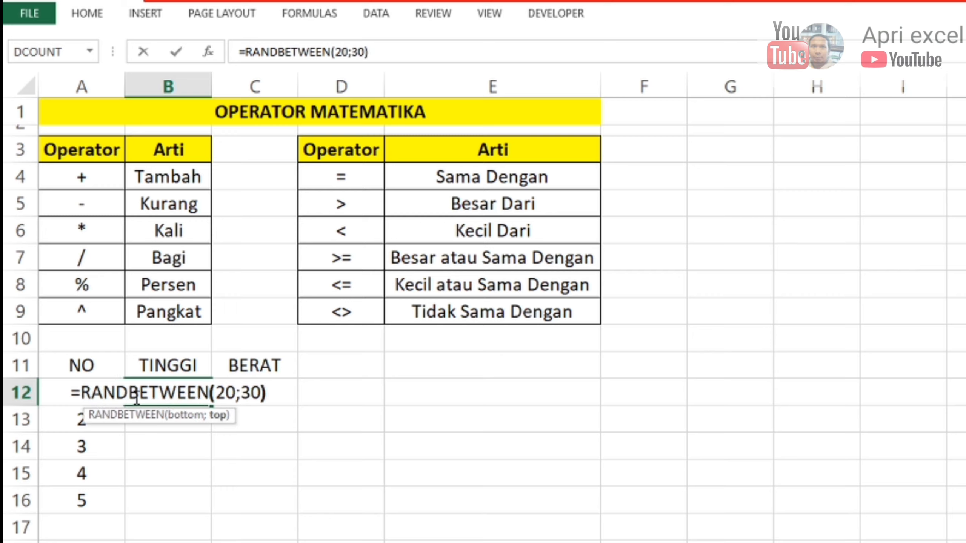
pyautogui.press('Return')
pyautogui.click(189, 385)
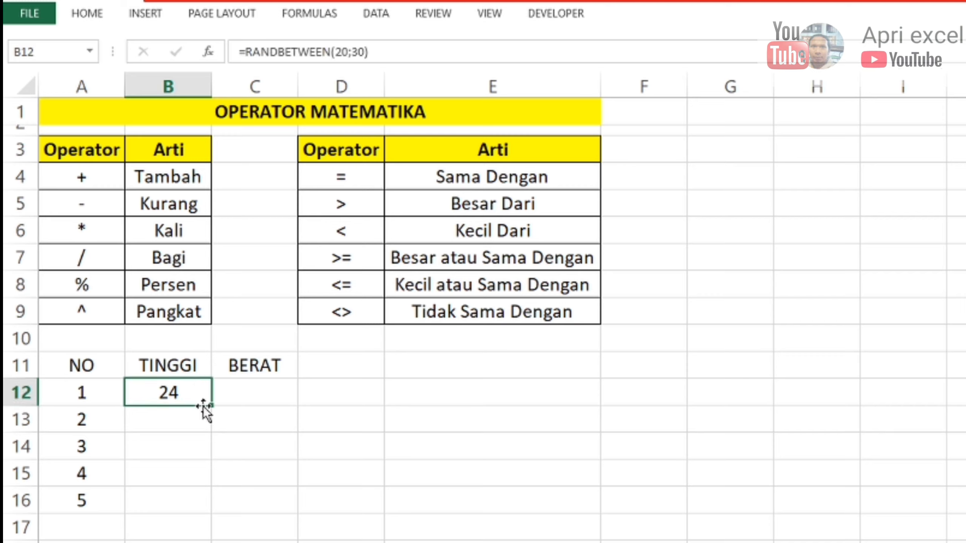
pyautogui.moveTo(211, 406)
pyautogui.mouseDown()
pyautogui.moveTo(300, 406)
pyautogui.moveTo(297, 511)
pyautogui.moveTo(247, 495)
pyautogui.mouseUp()
# Copy the TINGGI and BERAT numbers and paste them back at B12 as values only.
pyautogui.hotkey('ctrl', 'c')
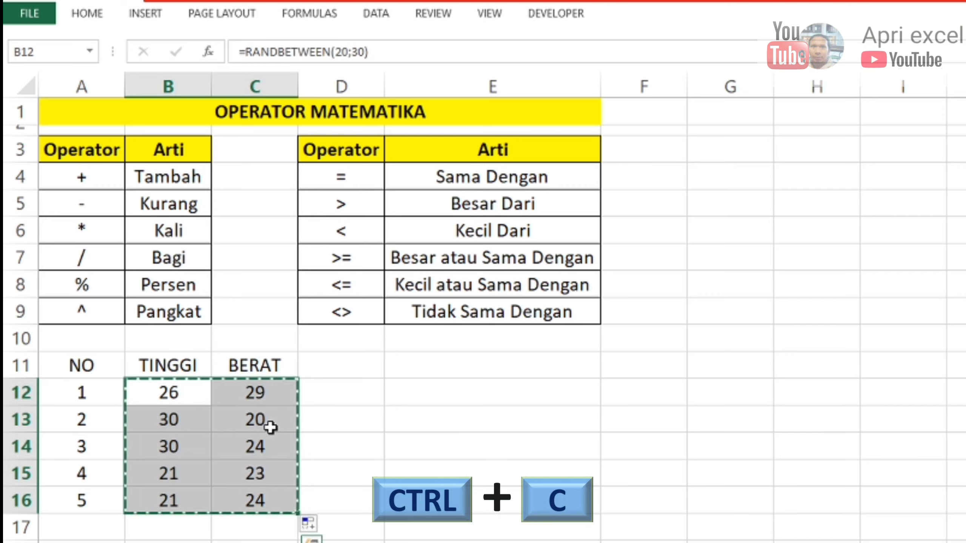
pyautogui.click(190, 396)
pyautogui.rightClick(182, 396)
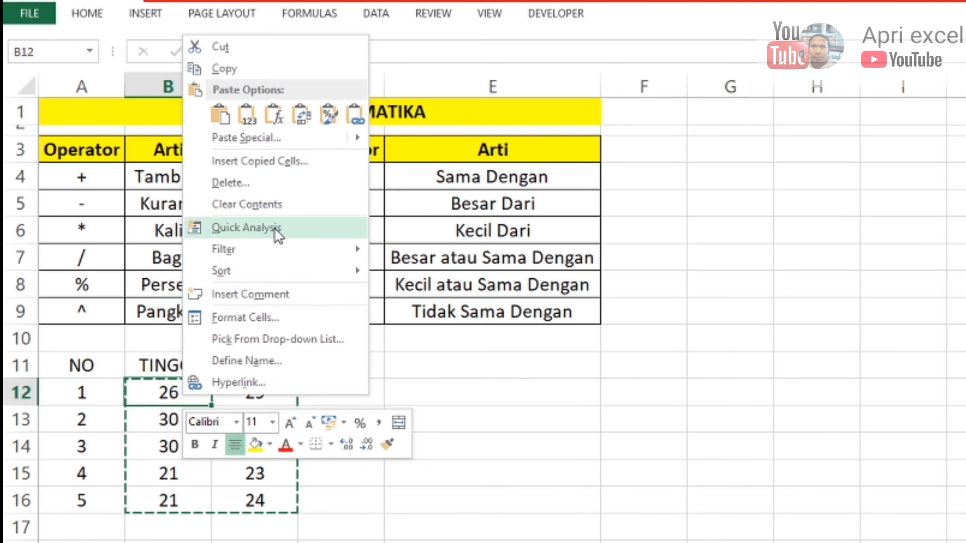
pyautogui.moveTo(246, 138)
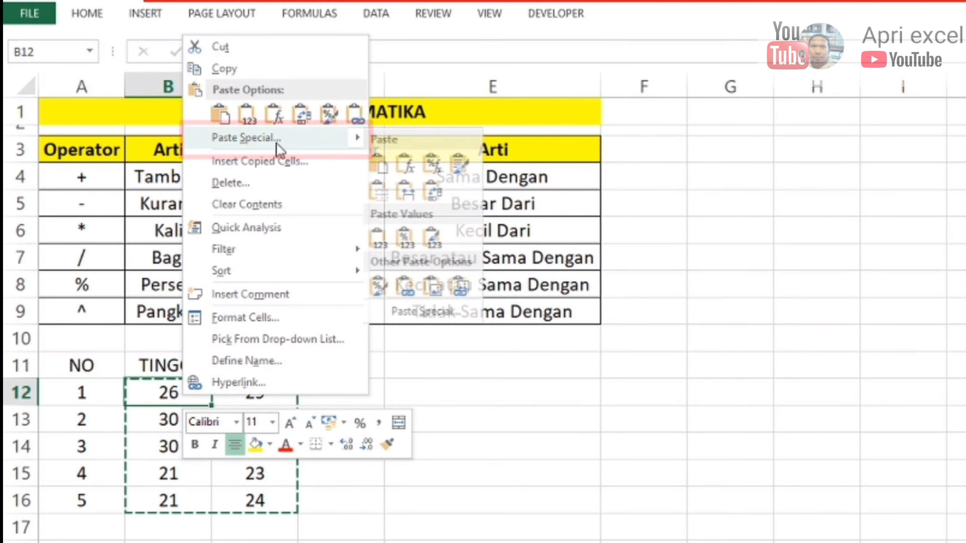
pyautogui.click(332, 145)
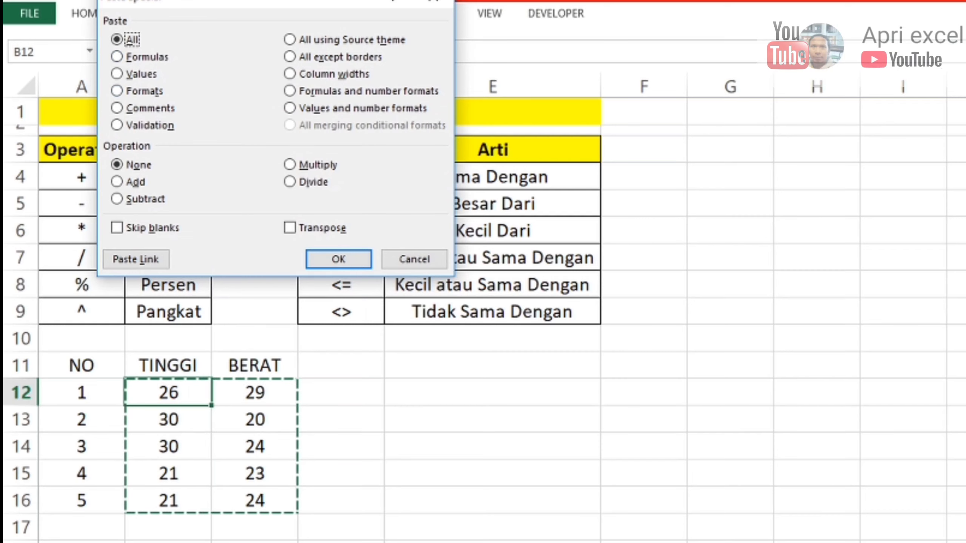
pyautogui.moveTo(212, 3); pyautogui.dragTo(323, 233)
pyautogui.click(263, 313)
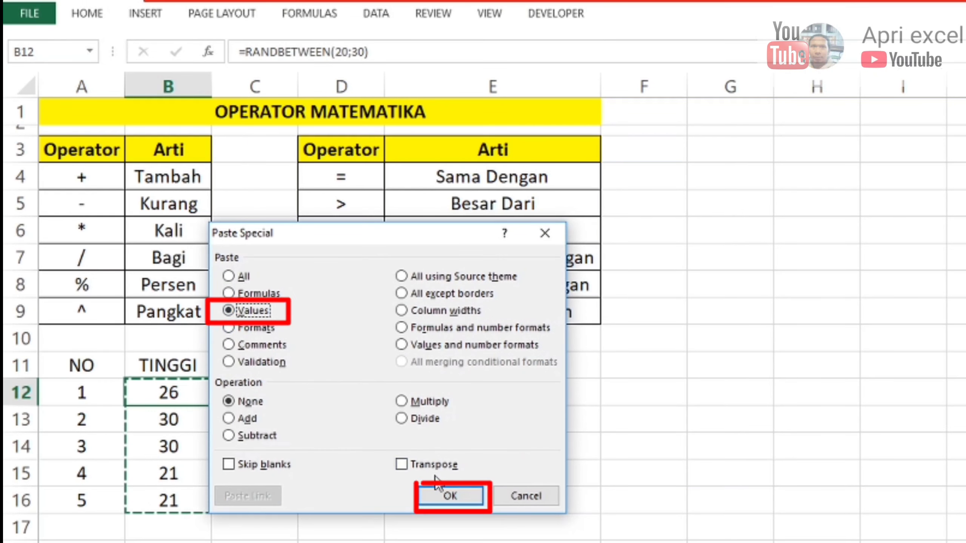
pyautogui.click(450, 497)
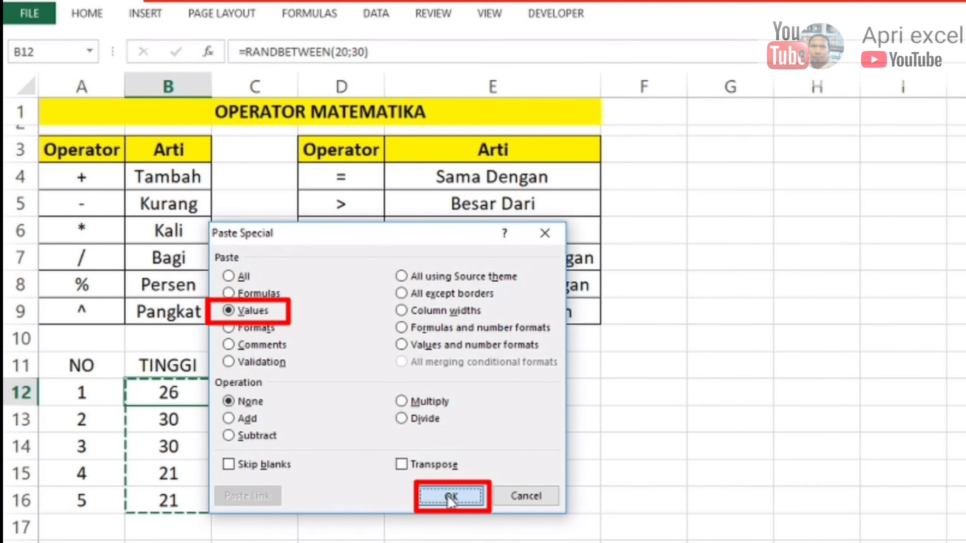
pyautogui.click(167, 396)
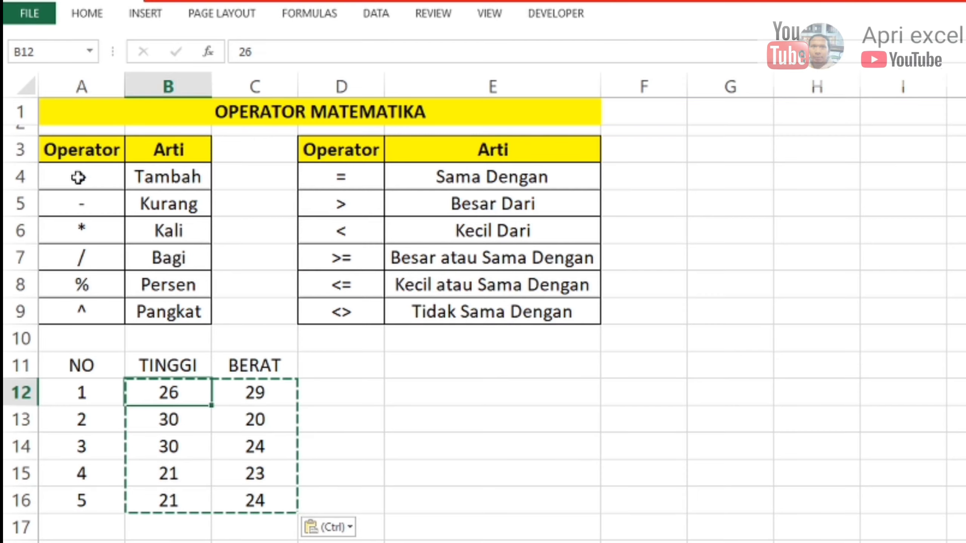
pyautogui.moveTo(78, 177); pyautogui.dragTo(97, 306)
# Copy the operators in A4:A9 and paste them transposed across D11:I11.
pyautogui.hotkey('ctrl', 'c')
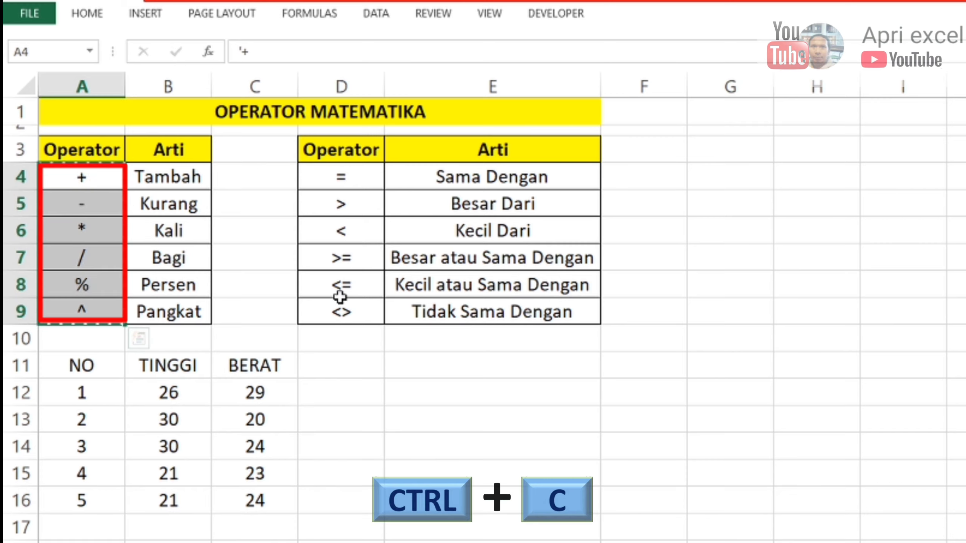
pyautogui.click(335, 363)
pyautogui.rightClick(335, 365)
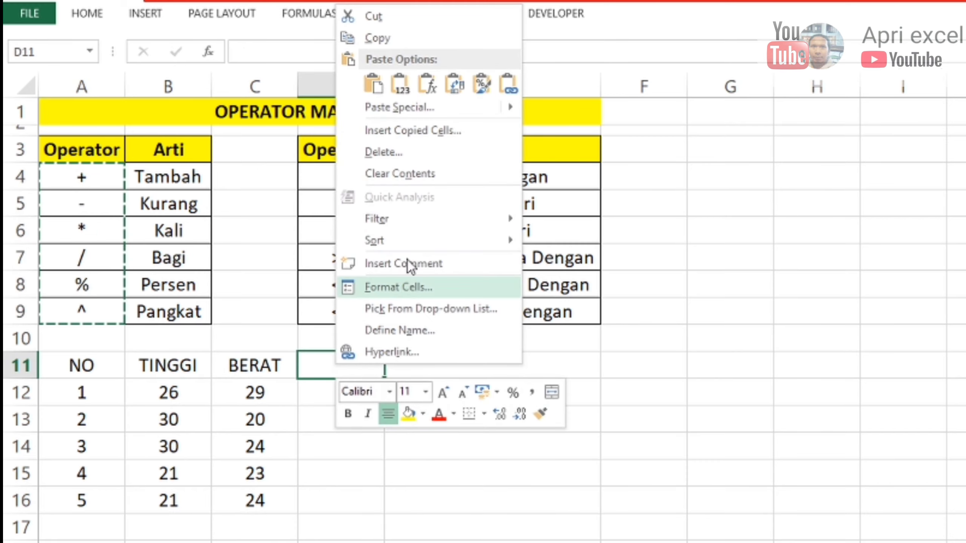
pyautogui.moveTo(400, 107)
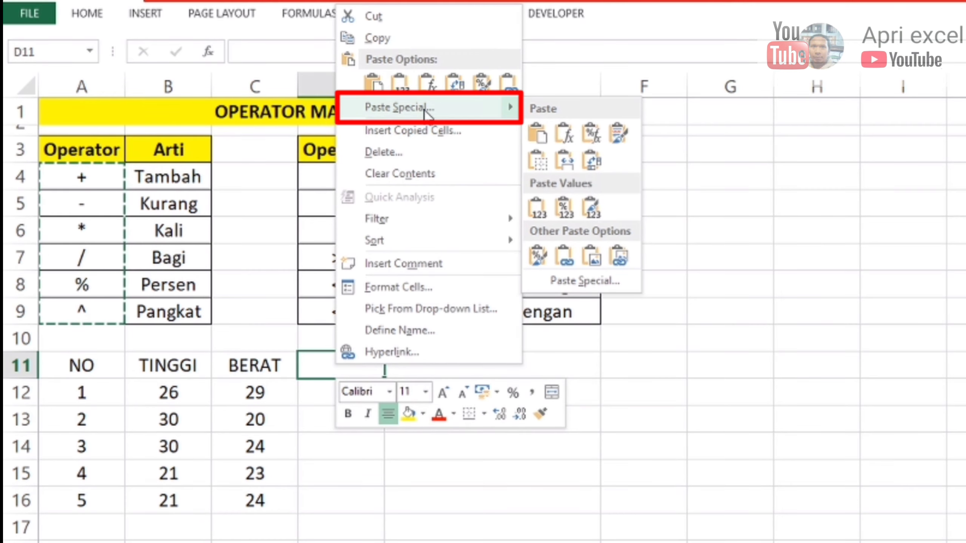
pyautogui.click(426, 108)
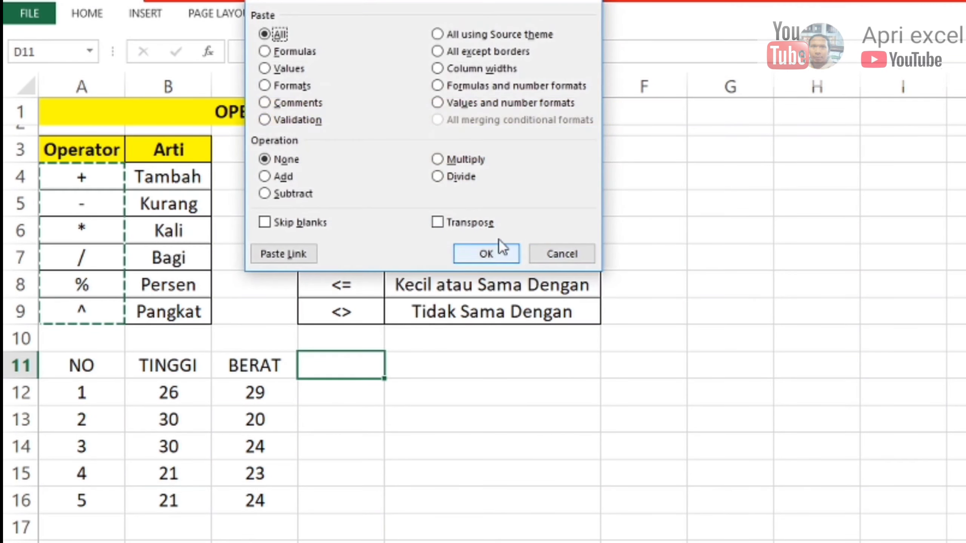
pyautogui.moveTo(449, 2); pyautogui.dragTo(488, 206)
pyautogui.click(510, 427)
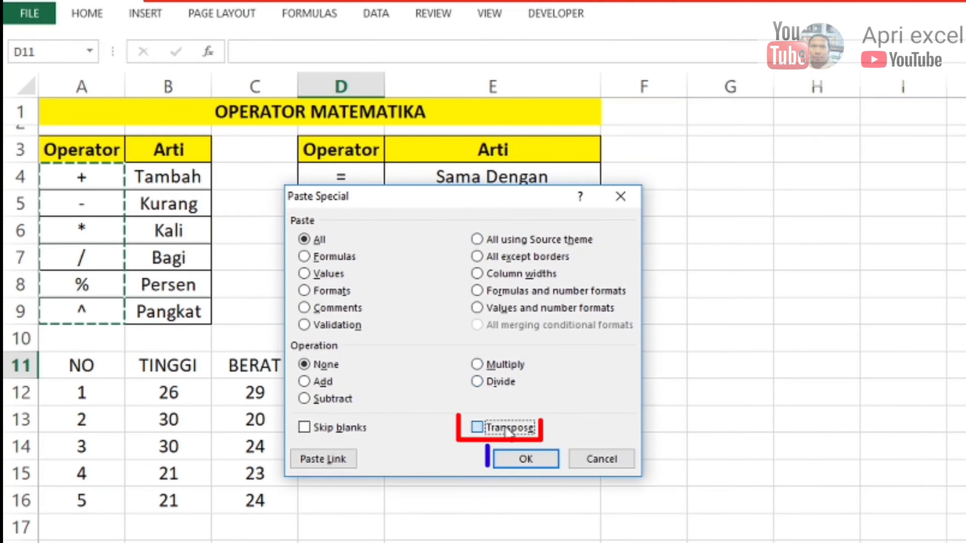
pyautogui.click(534, 464)
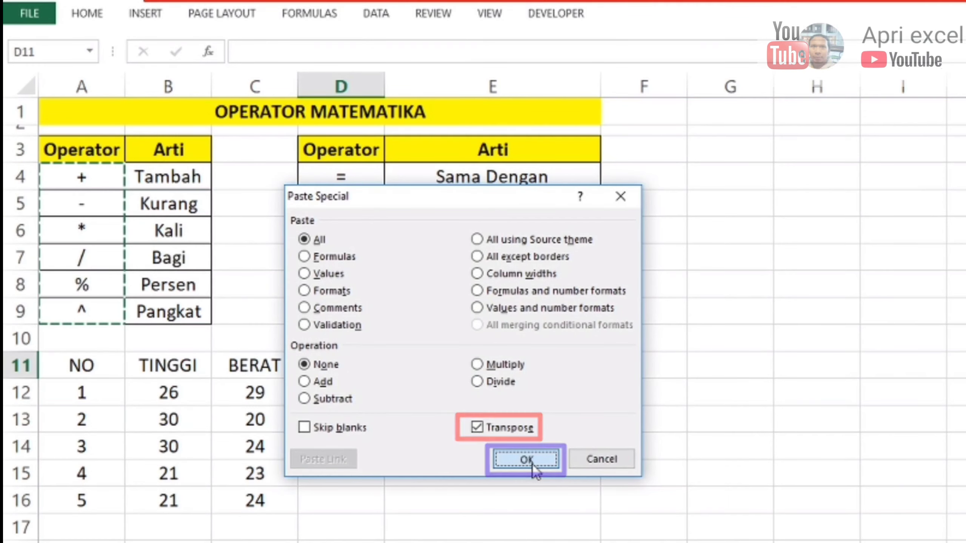
pyautogui.click(270, 449)
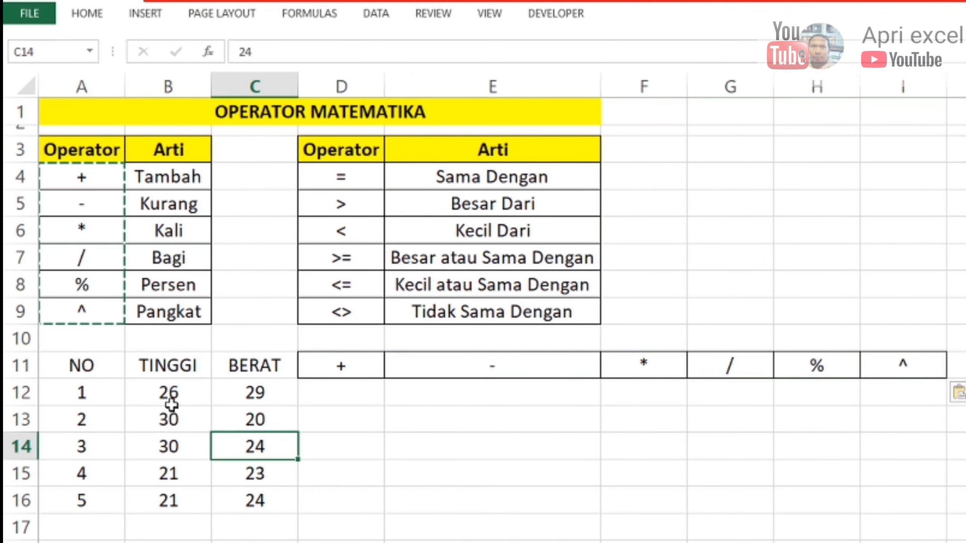
pyautogui.moveTo(102, 369); pyautogui.dragTo(905, 510)
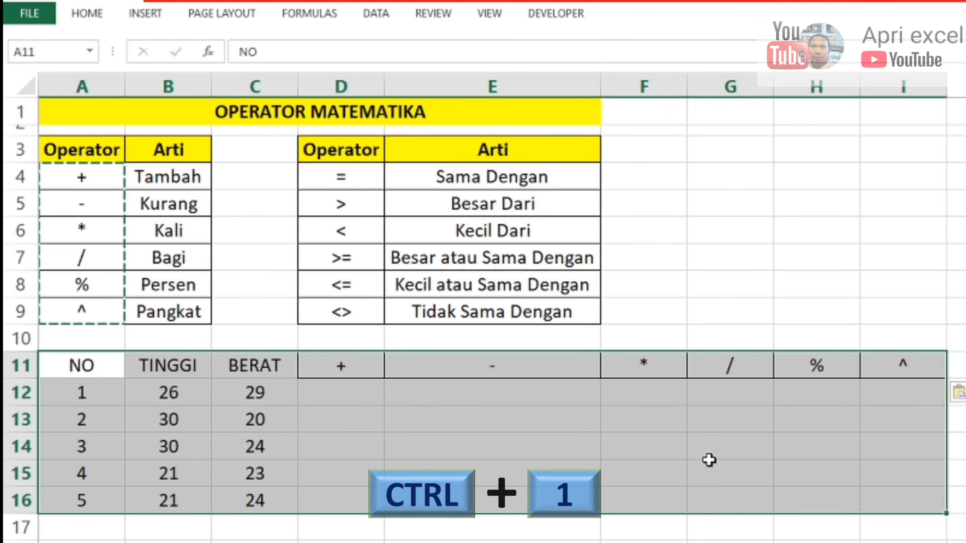
# Give the table A11:I16 outline and inside borders.
pyautogui.hotkey('ctrl', '1')
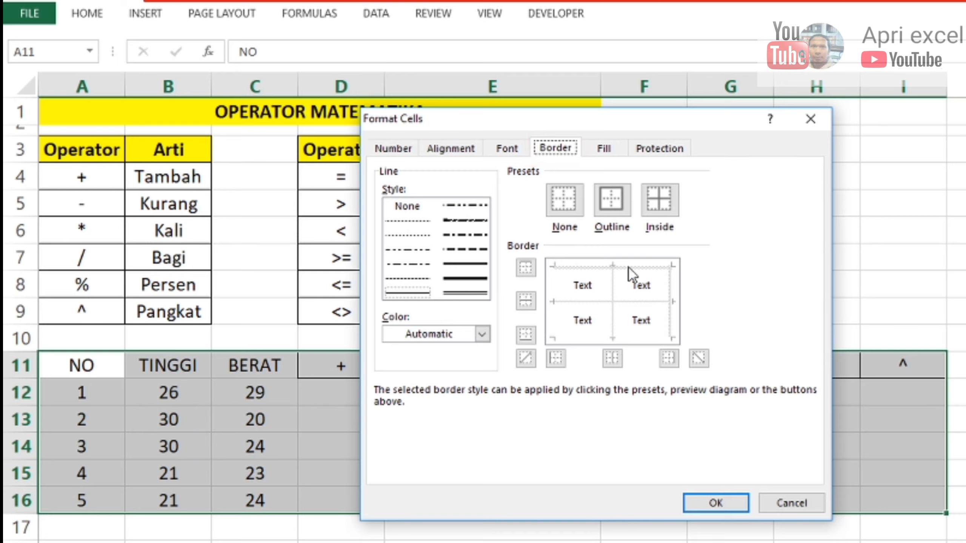
pyautogui.click(611, 209)
pyautogui.click(668, 209)
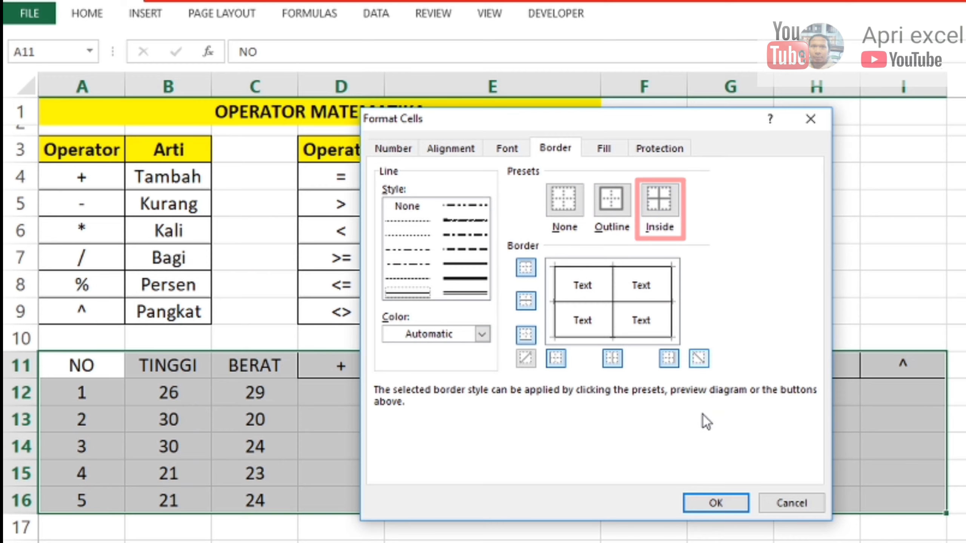
pyautogui.click(717, 503)
pyautogui.click(545, 524)
# Make the header row A11:I11 bold with a yellow fill.
pyautogui.moveTo(82, 366); pyautogui.dragTo(886, 367)
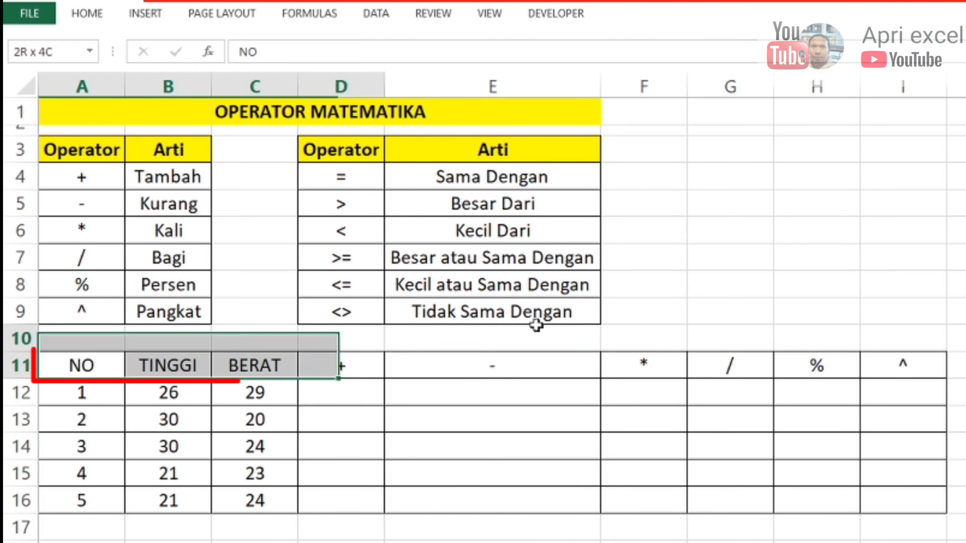
pyautogui.click(88, 15)
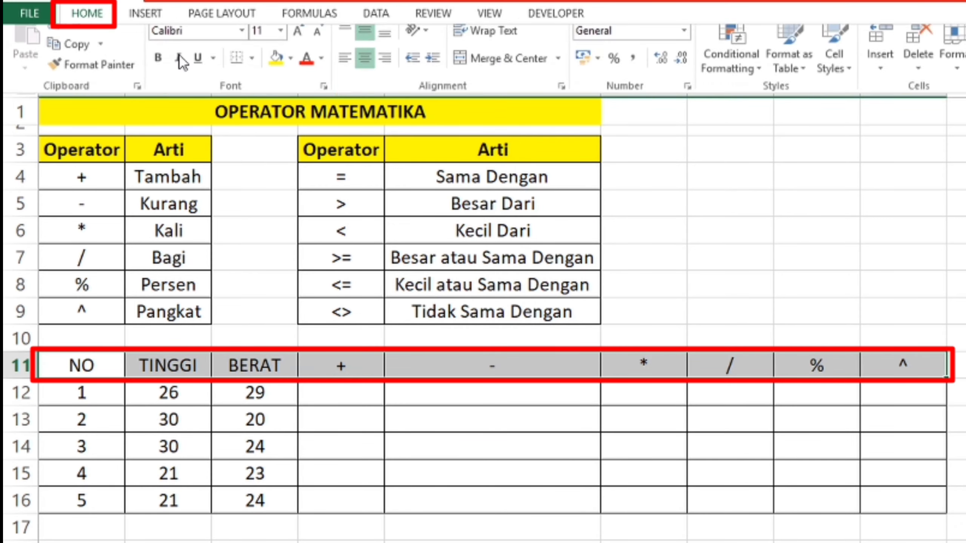
pyautogui.click(157, 72)
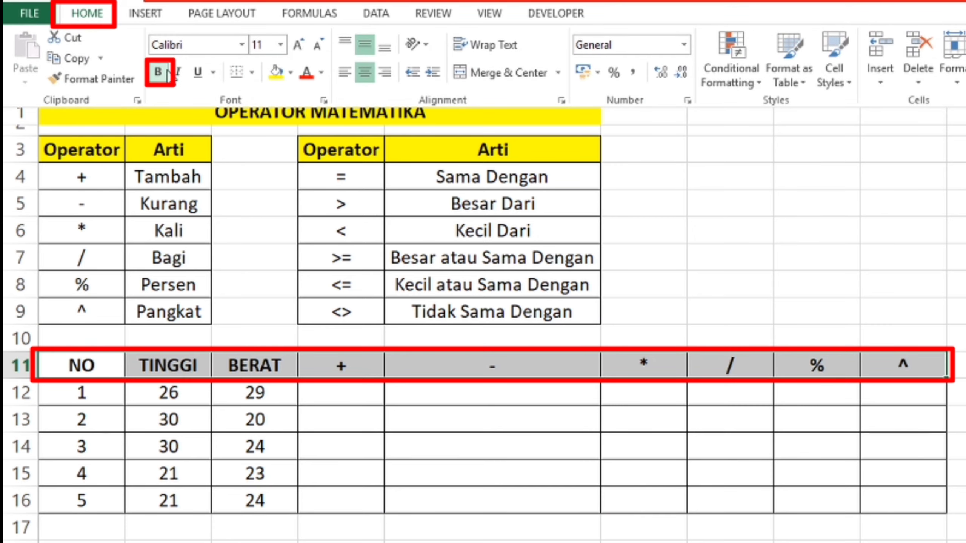
pyautogui.click(282, 73)
pyautogui.click(702, 395)
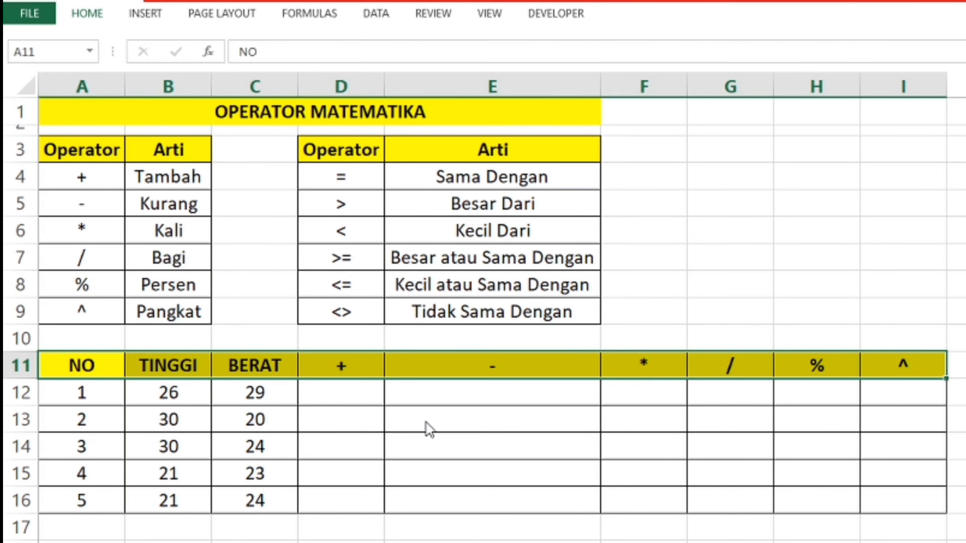
pyautogui.click(341, 392)
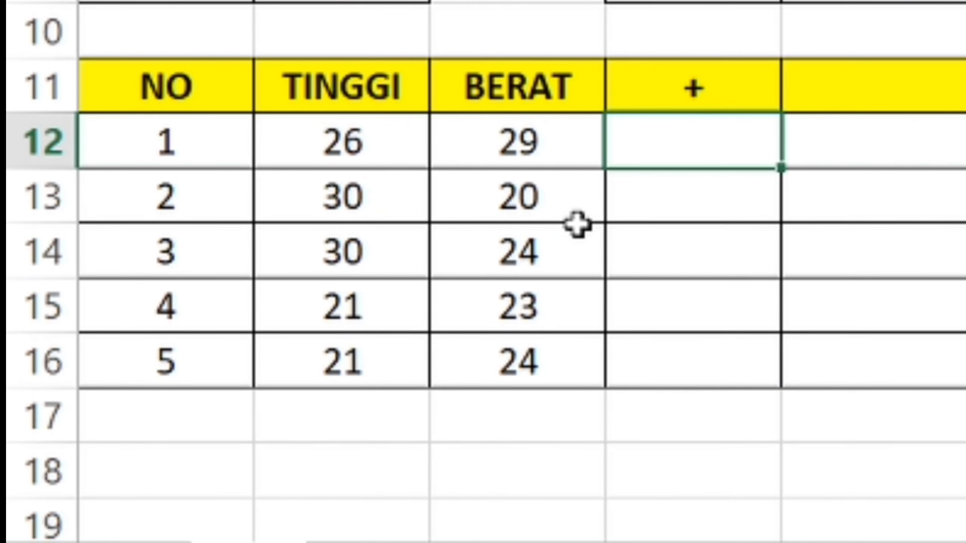
# Enter =B12+C12 in D12 and fill it down to D16, giving 55, 50, 54, 44, 45.
pyautogui.write('=')
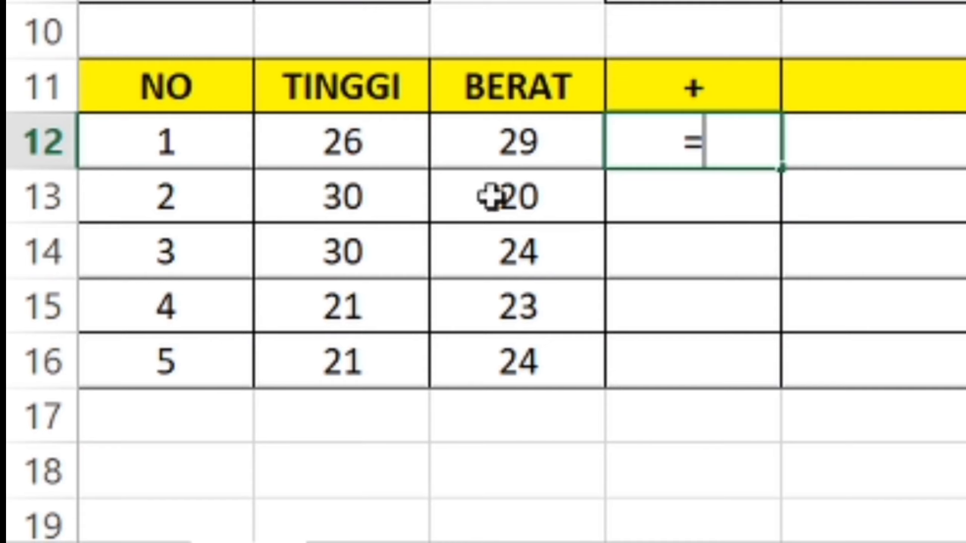
pyautogui.click(350, 141)
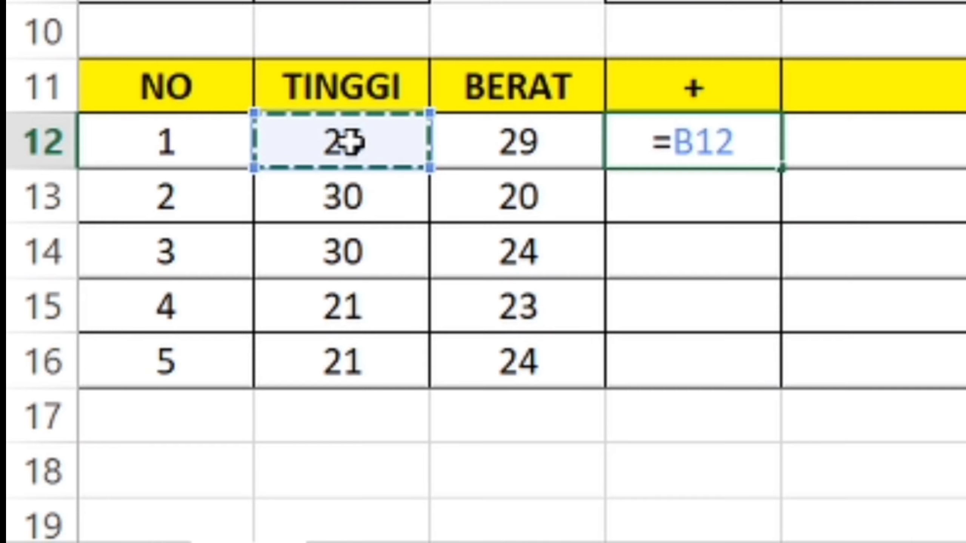
pyautogui.write('+')
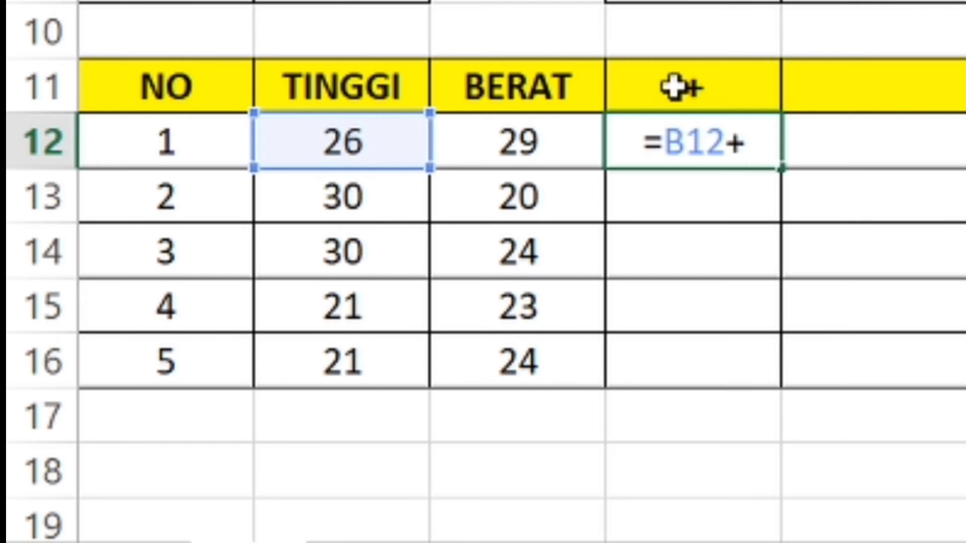
pyautogui.click(496, 134)
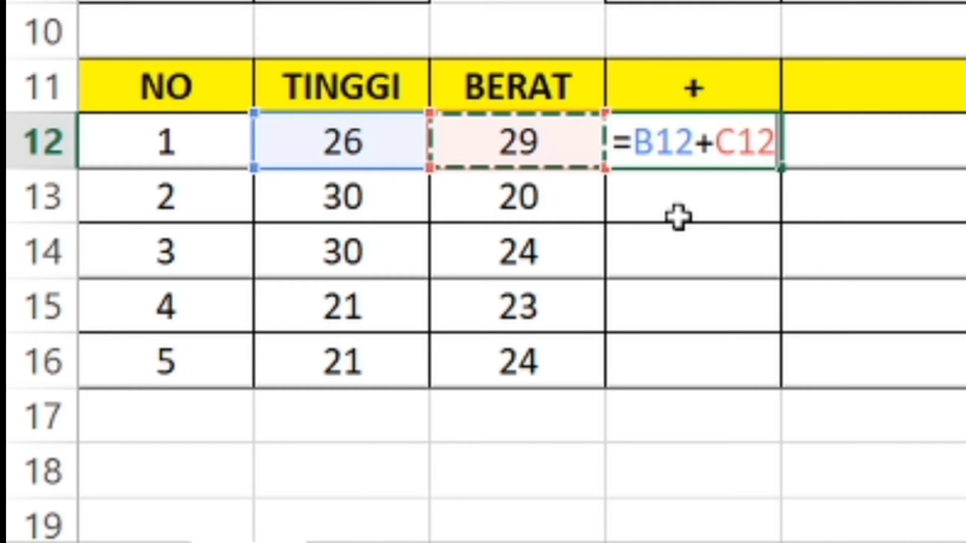
pyautogui.press('Return')
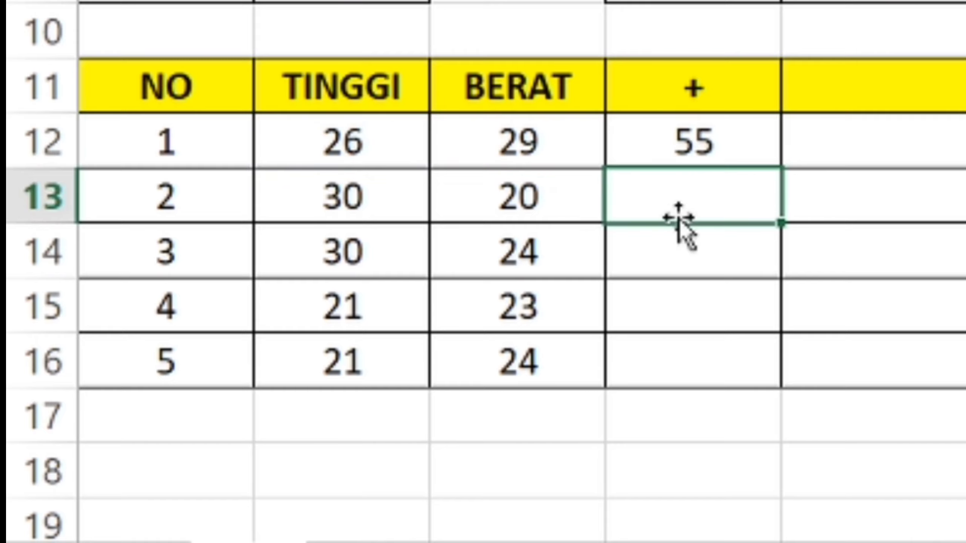
pyautogui.click(702, 145)
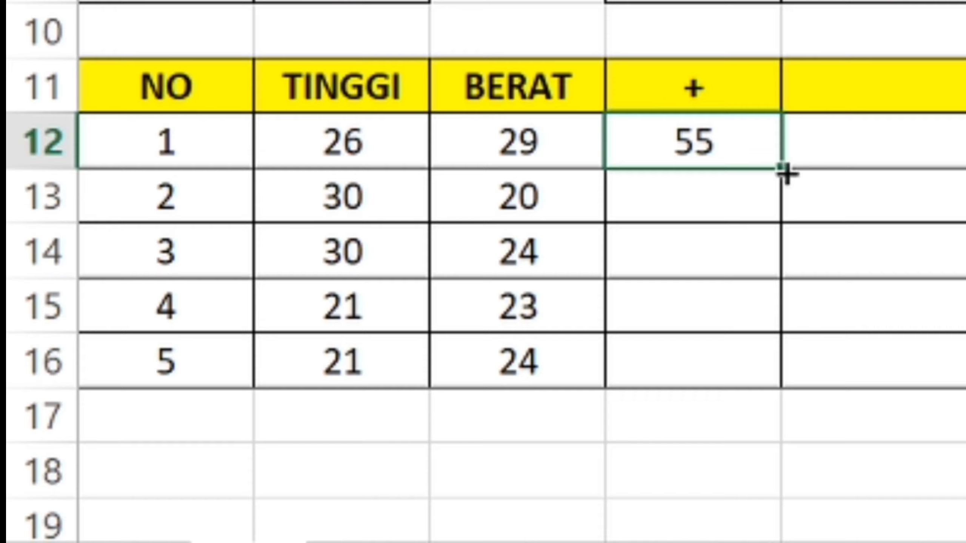
pyautogui.moveTo(785, 171); pyautogui.dragTo(787, 389)
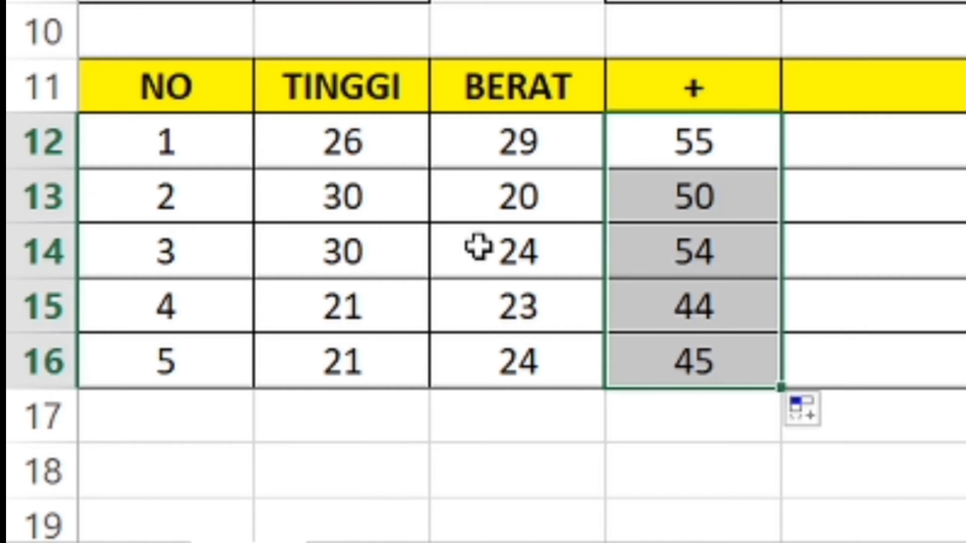
# Enter =B12-C12 in E12 and fill it down to E16 (-3, 10, 6, -2, -3).
pyautogui.click(912, 155)
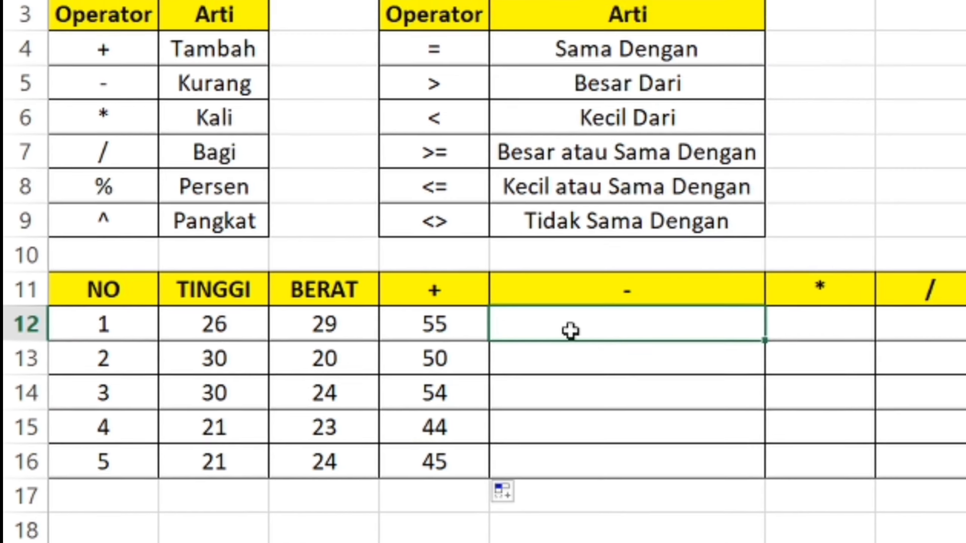
pyautogui.write('=')
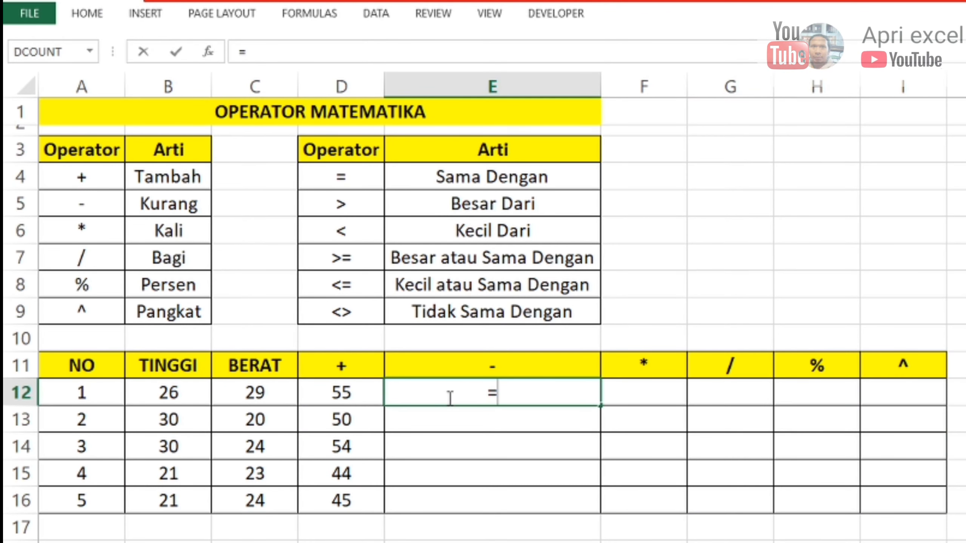
pyautogui.click(195, 395)
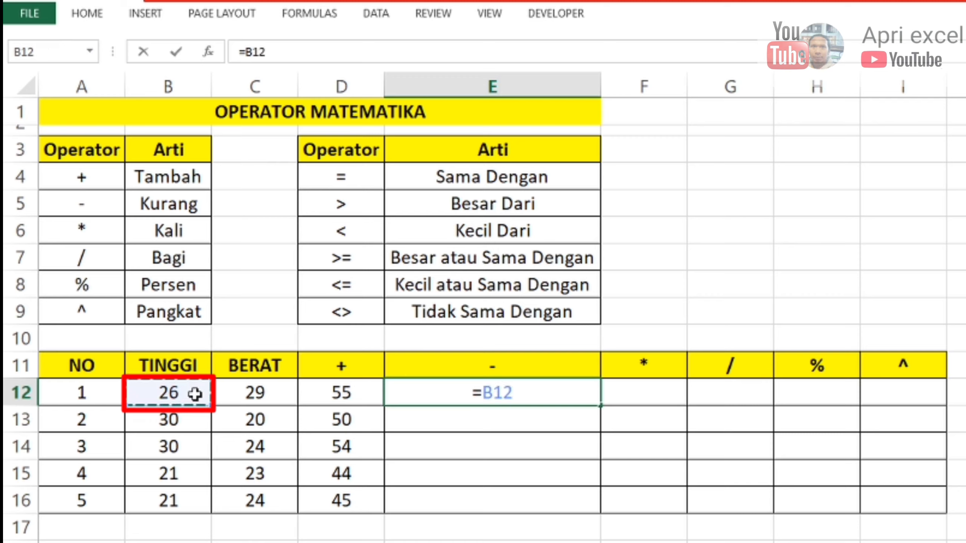
pyautogui.write('-')
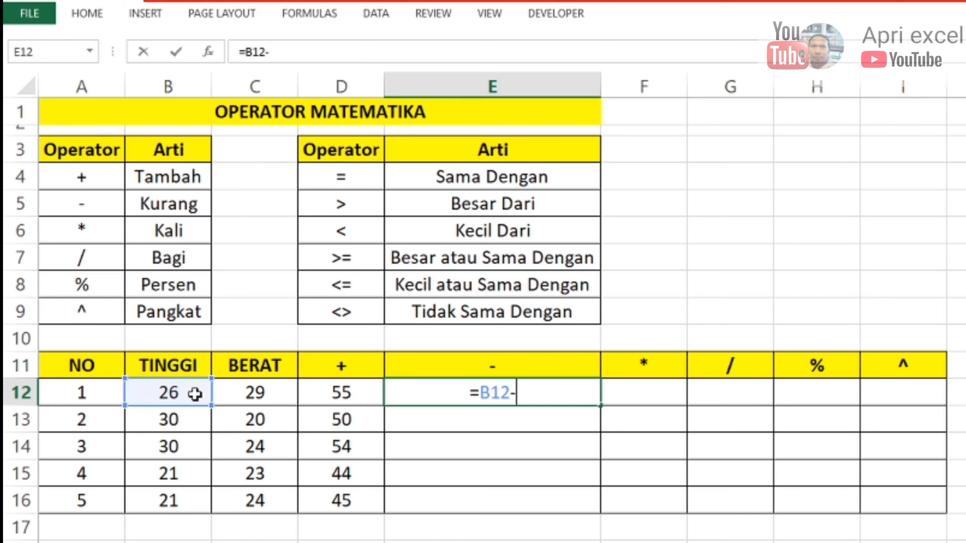
pyautogui.click(268, 394)
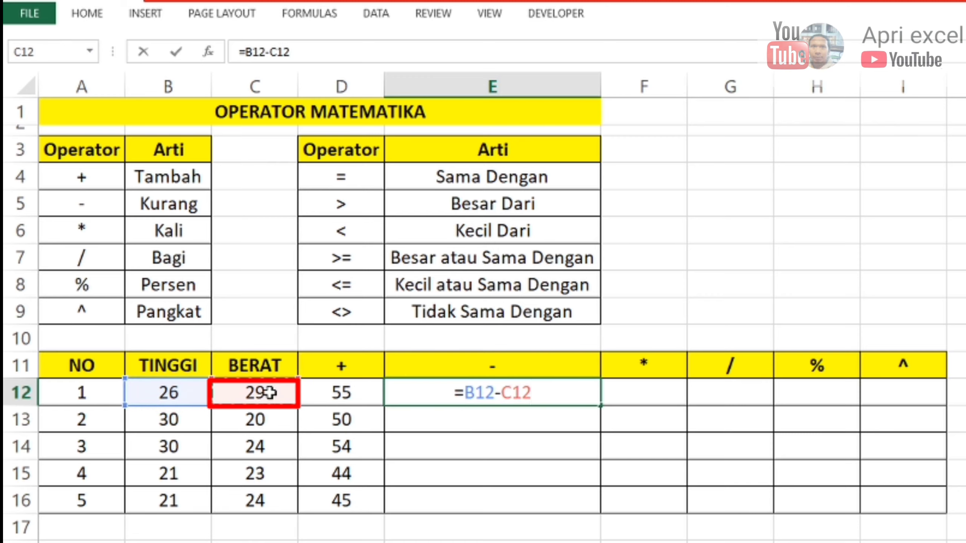
pyautogui.press('Return')
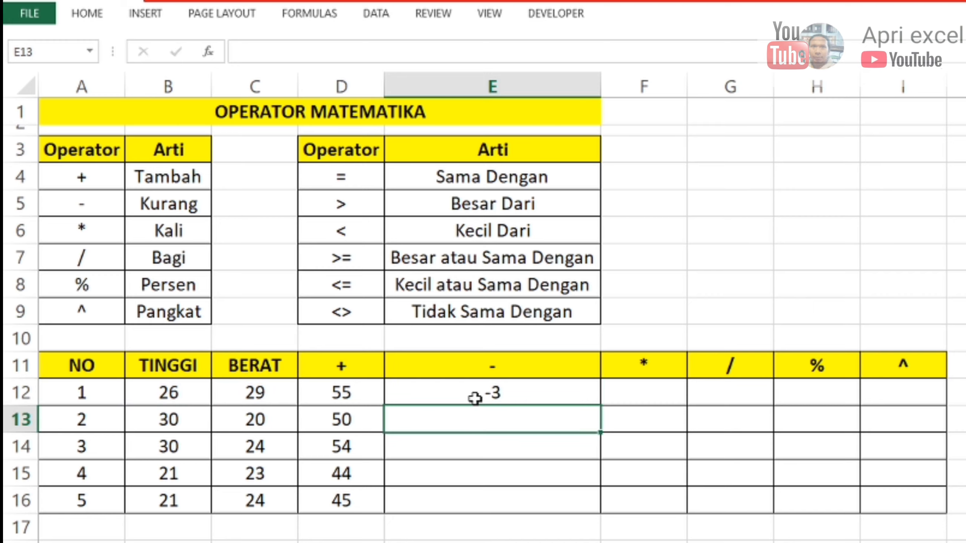
pyautogui.click(494, 393)
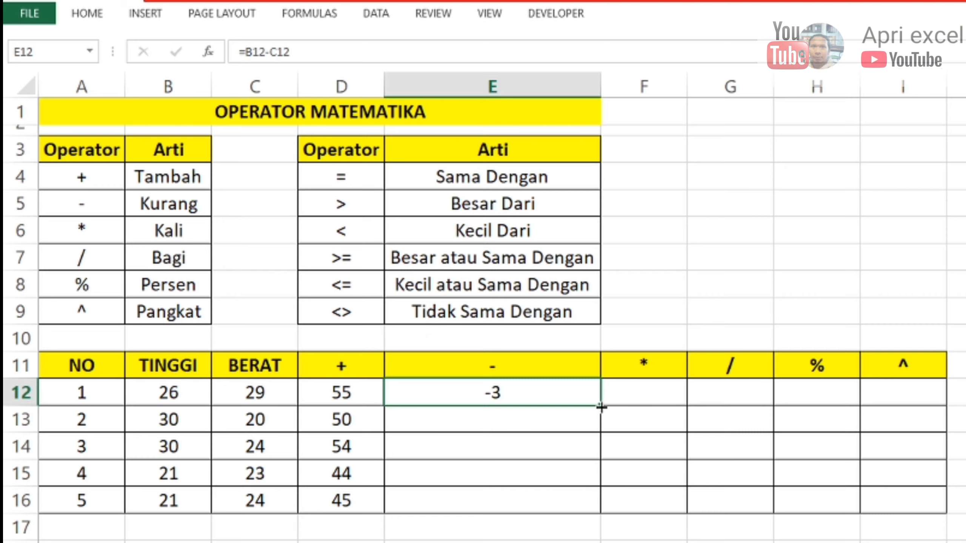
pyautogui.moveTo(601, 406); pyautogui.dragTo(610, 517)
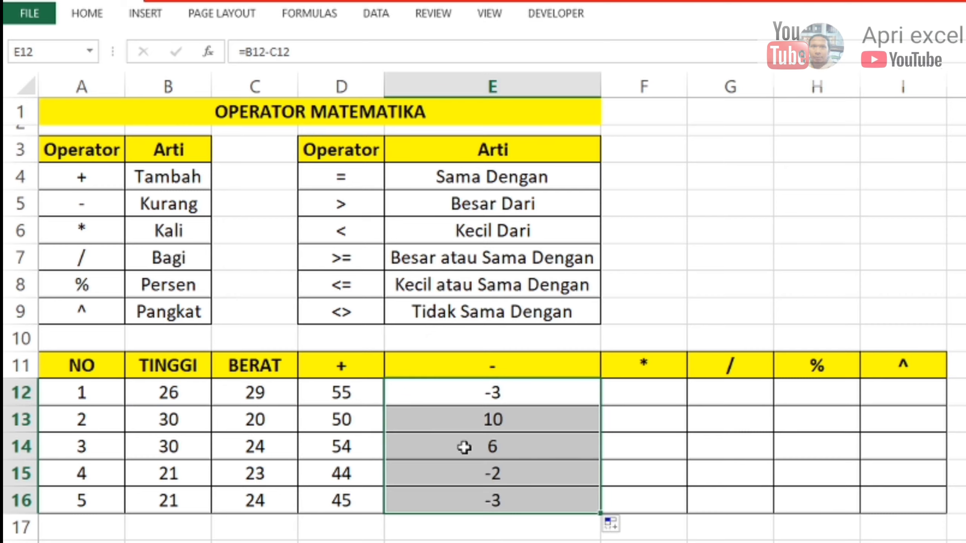
# Enter =B12*C12 in F12 and fill it down to F16 (754, 600, 720, 483, 504).
pyautogui.click(667, 385)
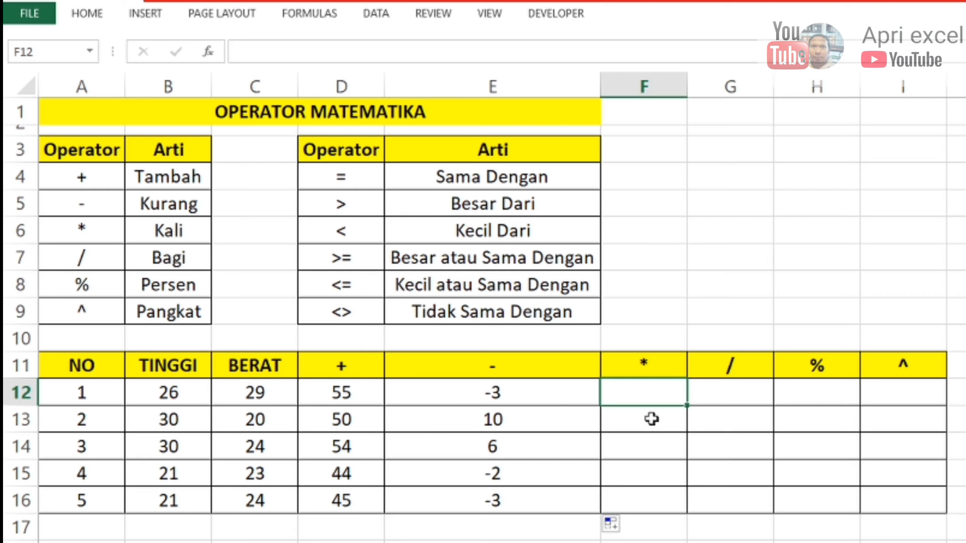
pyautogui.write('=')
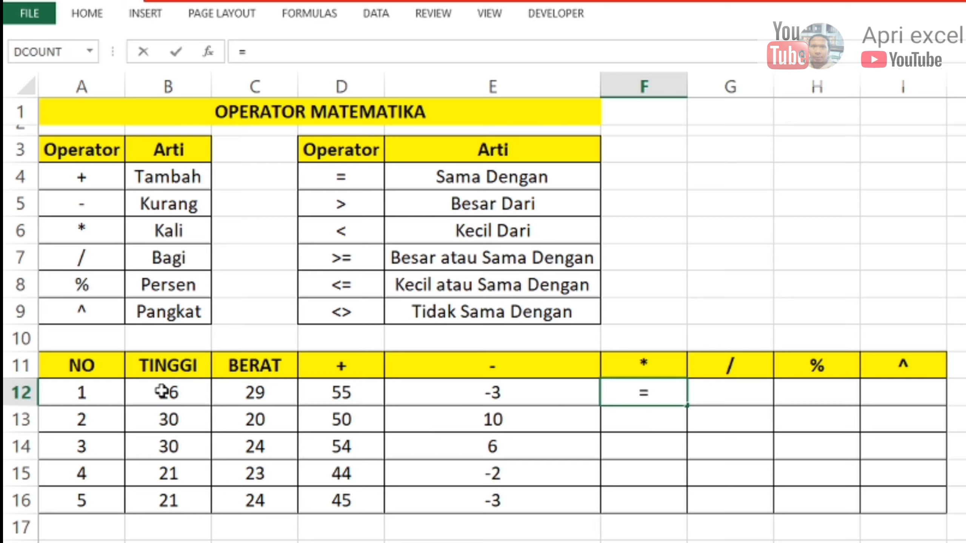
pyautogui.click(162, 391)
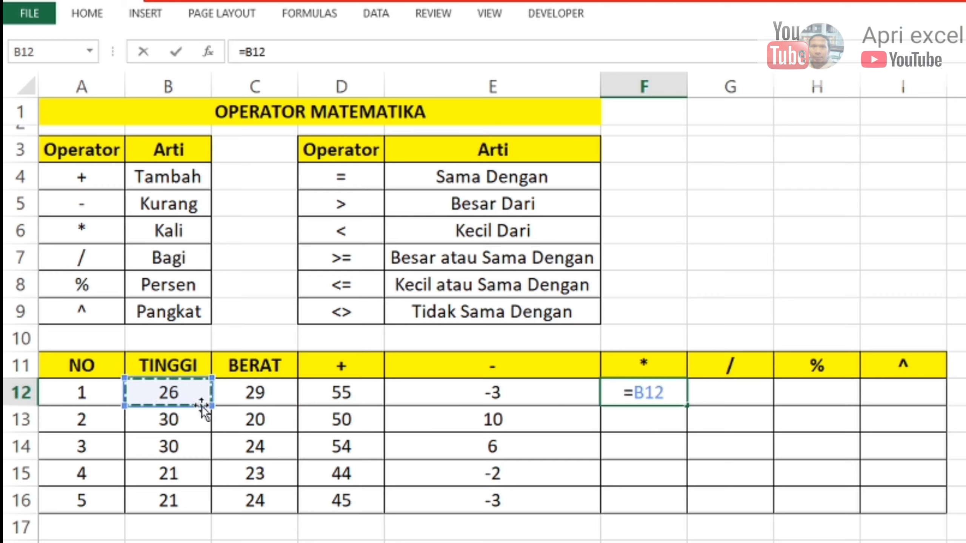
pyautogui.write('*')
pyautogui.click(236, 392)
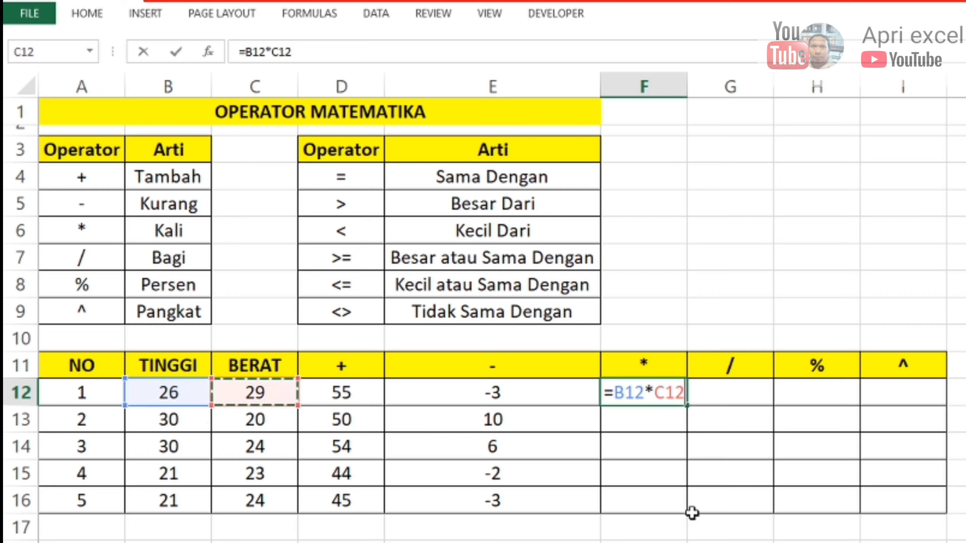
pyautogui.press('Return')
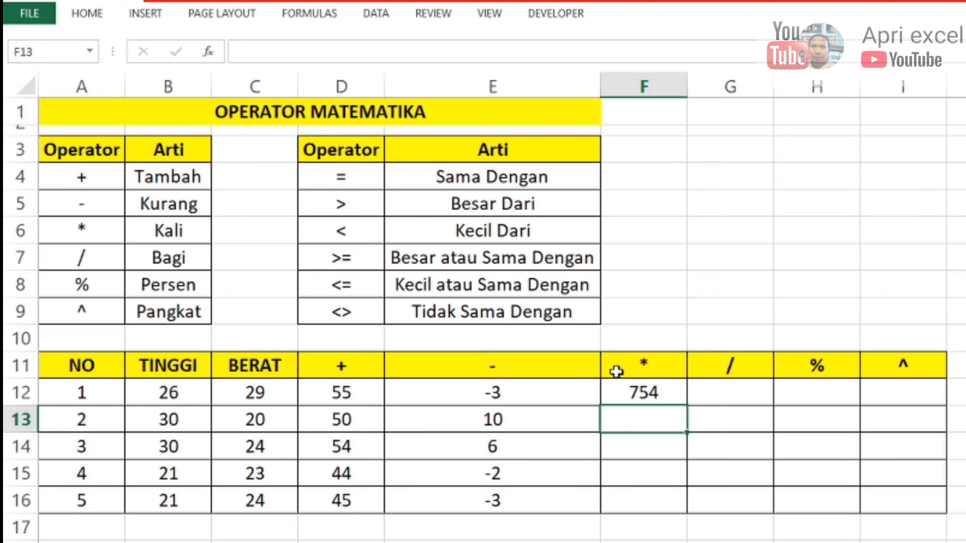
pyautogui.click(639, 388)
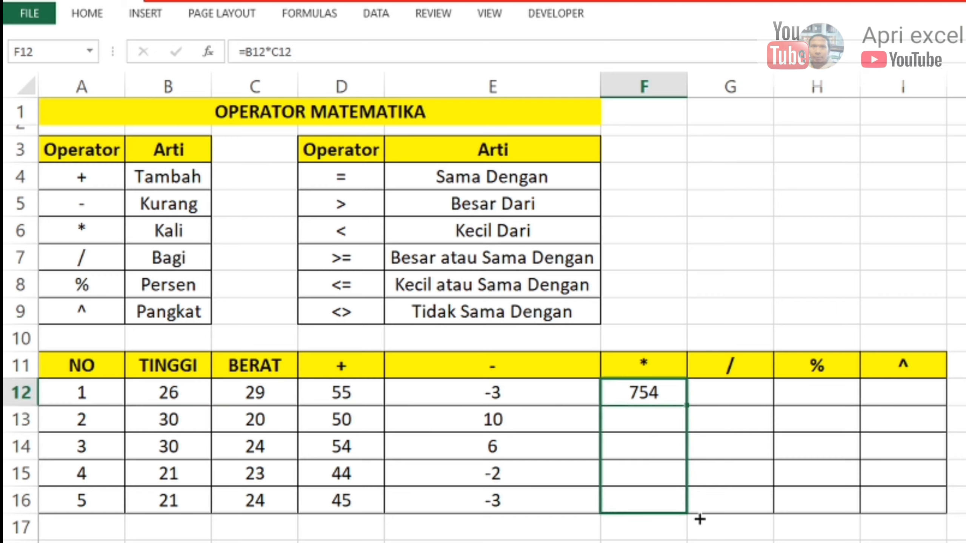
pyautogui.moveTo(688, 408); pyautogui.dragTo(702, 518)
# Enter =B12/C12 in G12 and fill it down to G16.
pyautogui.click(733, 401)
pyautogui.write('=')
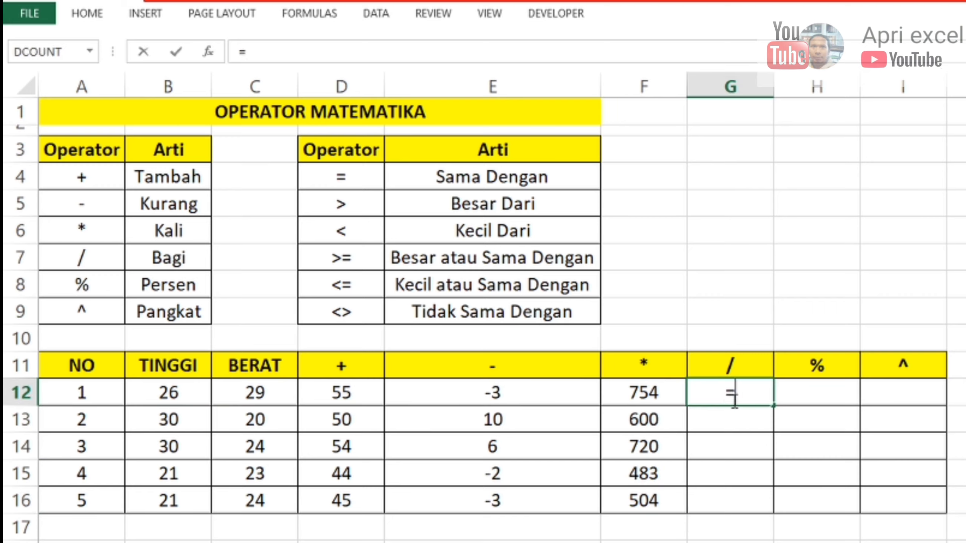
pyautogui.click(178, 395)
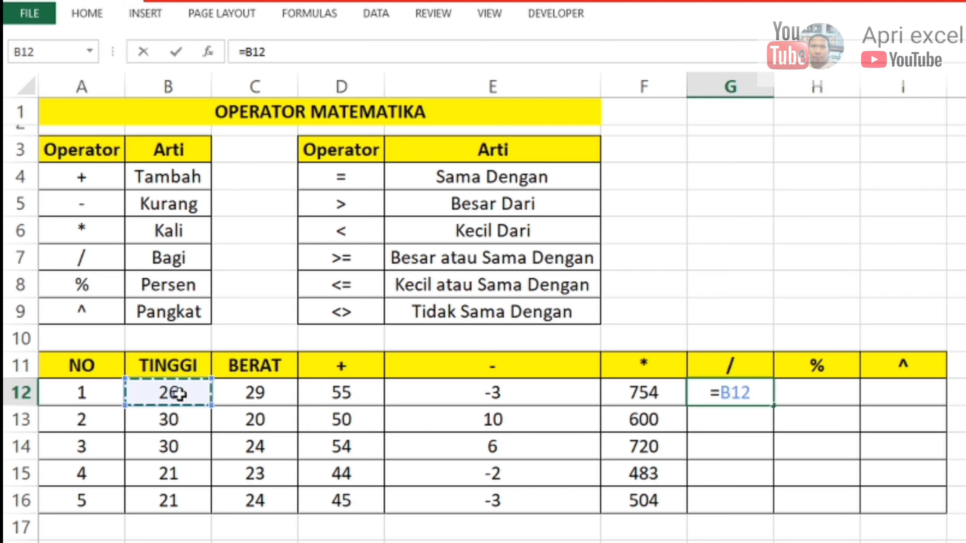
pyautogui.write('/')
pyautogui.click(263, 391)
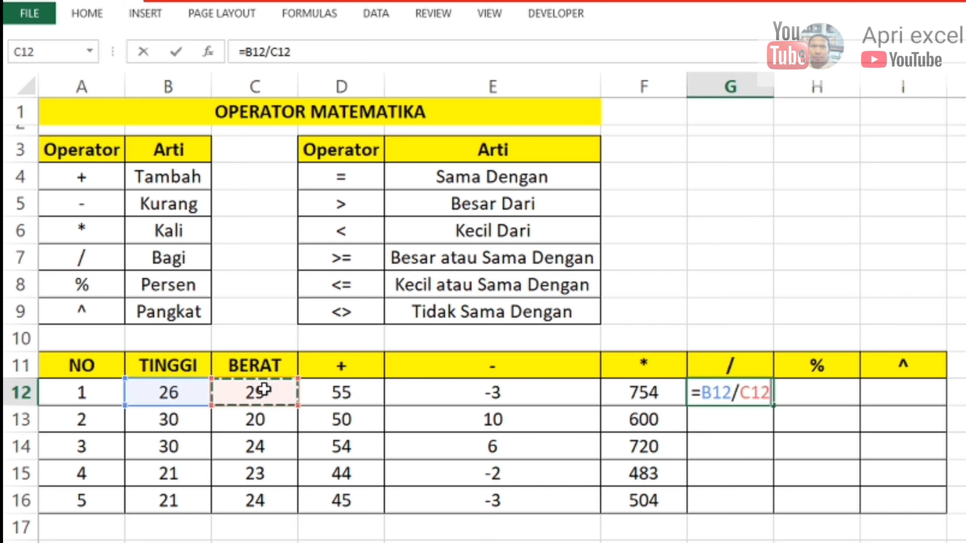
pyautogui.press('Return')
pyautogui.click(734, 388)
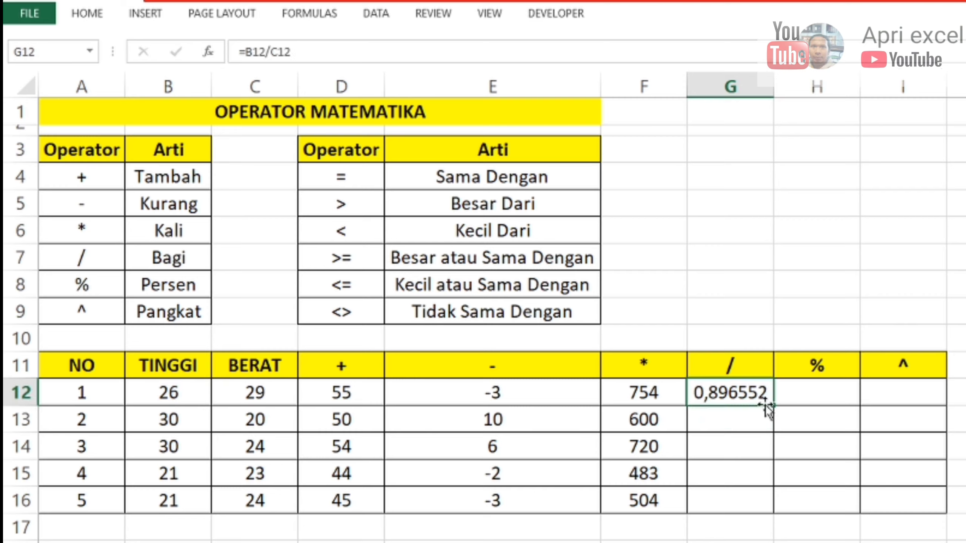
pyautogui.moveTo(776, 406); pyautogui.dragTo(775, 510)
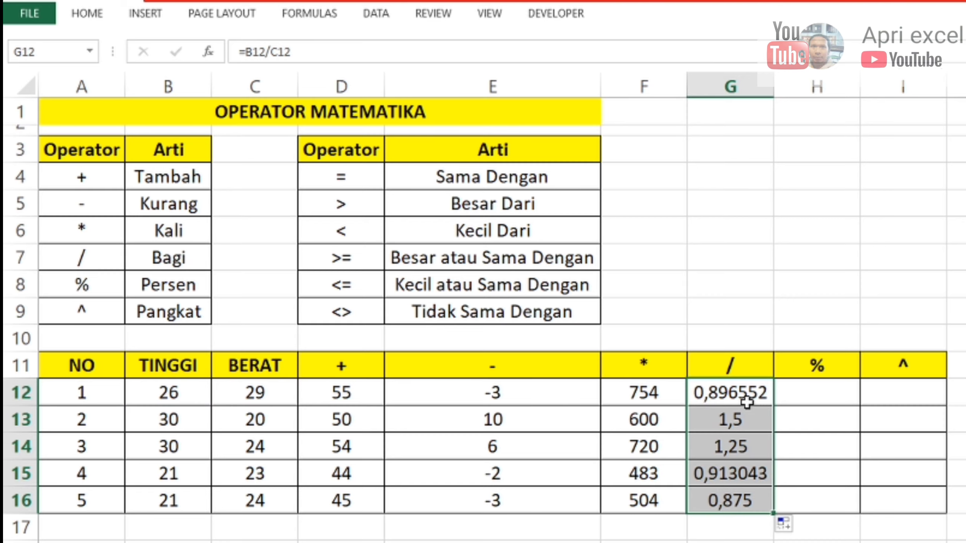
# Format G12:G16 as Number with 2 decimal places.
pyautogui.hotkey('ctrl', '1')
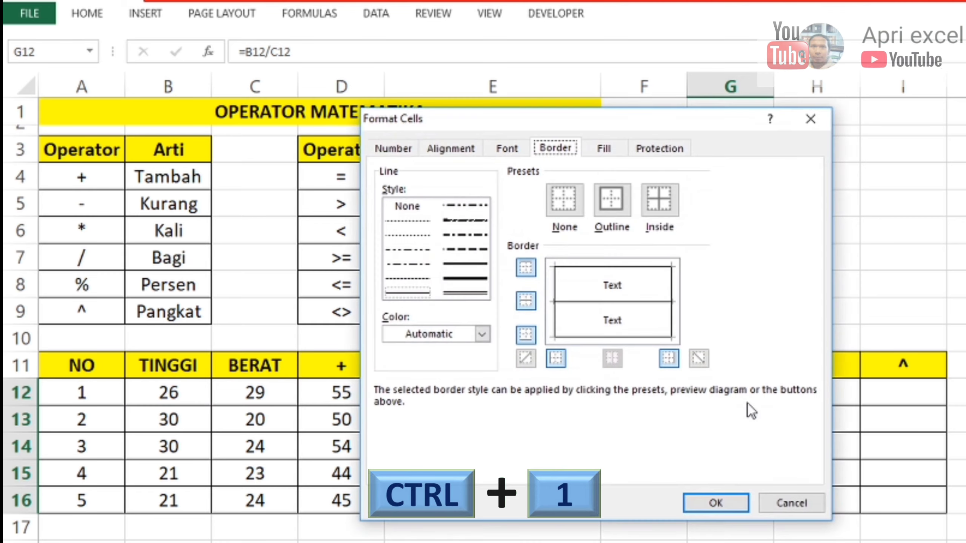
pyautogui.click(389, 150)
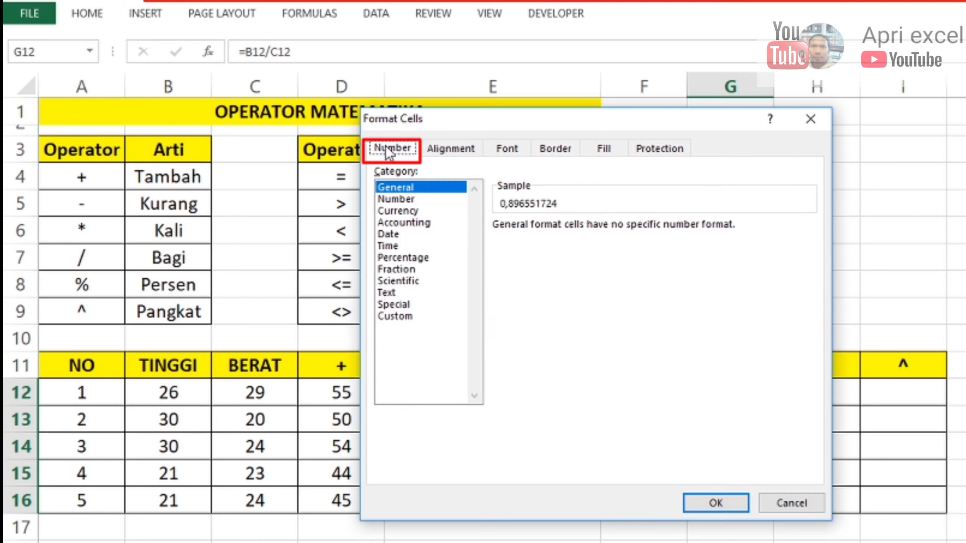
pyautogui.click(403, 199)
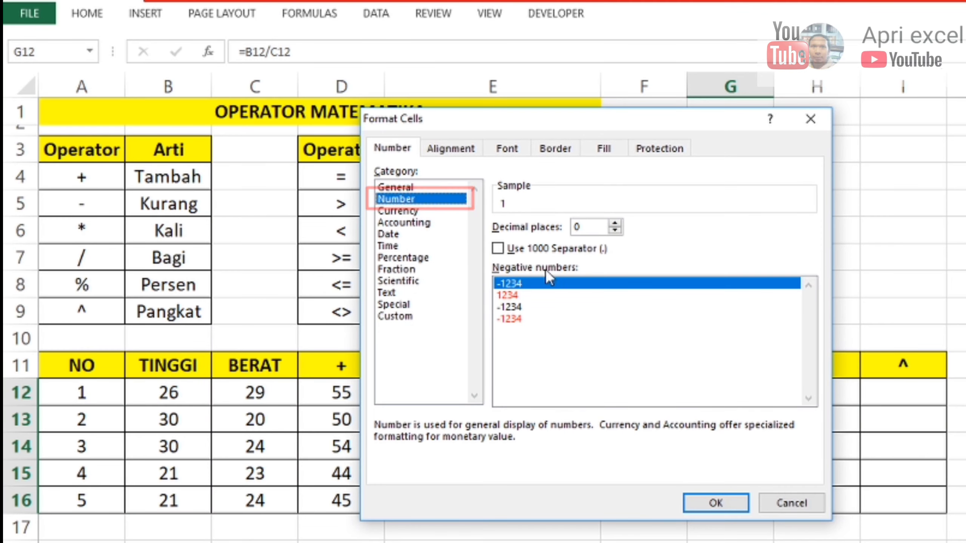
pyautogui.click(615, 224)
pyautogui.click(614, 224)
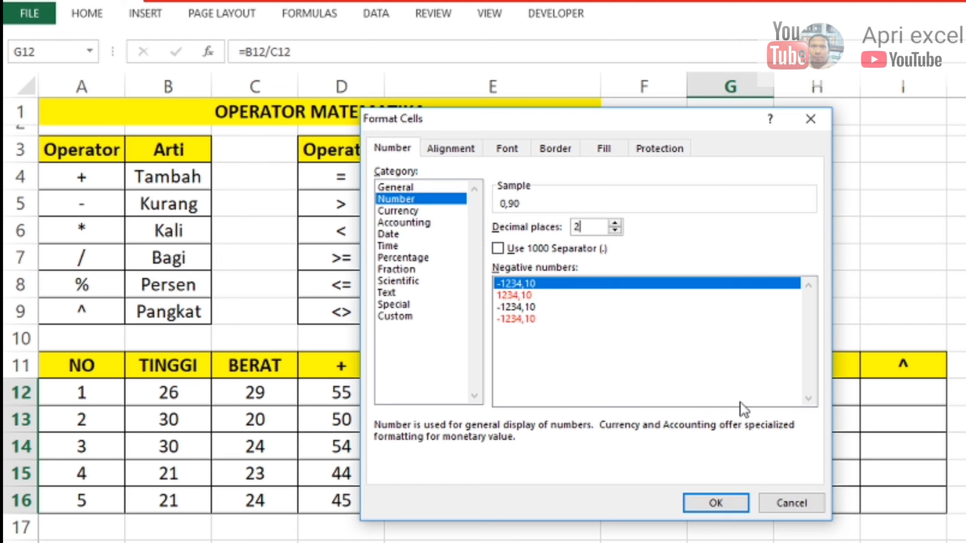
pyautogui.click(715, 503)
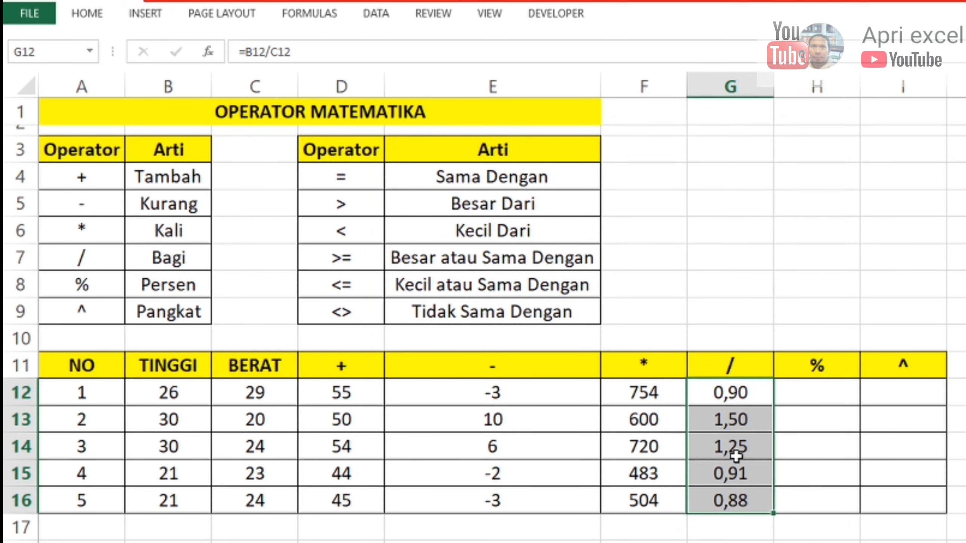
# Enter =B12/C12 in H12 under the % header and fill it down to H16.
pyautogui.click(799, 391)
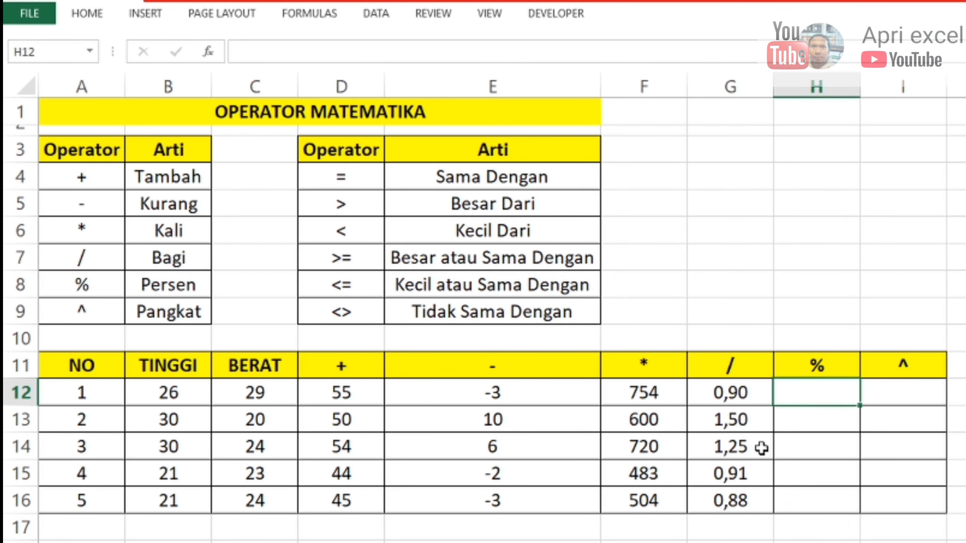
pyautogui.write('=')
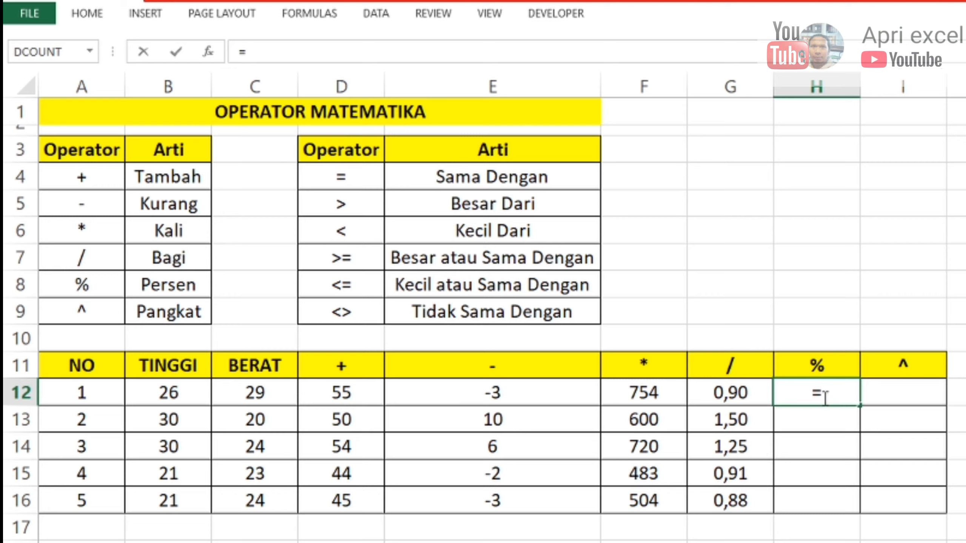
pyautogui.click(173, 392)
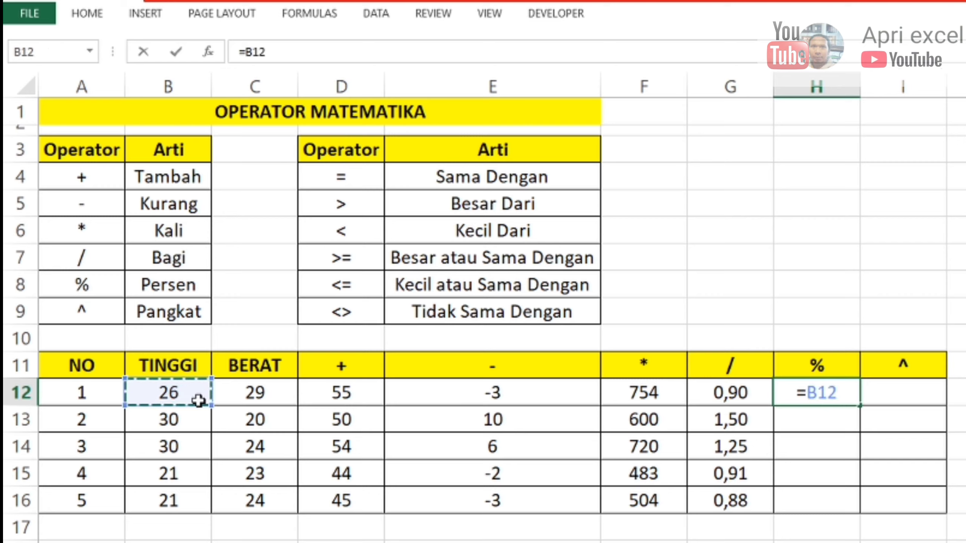
pyautogui.write('/')
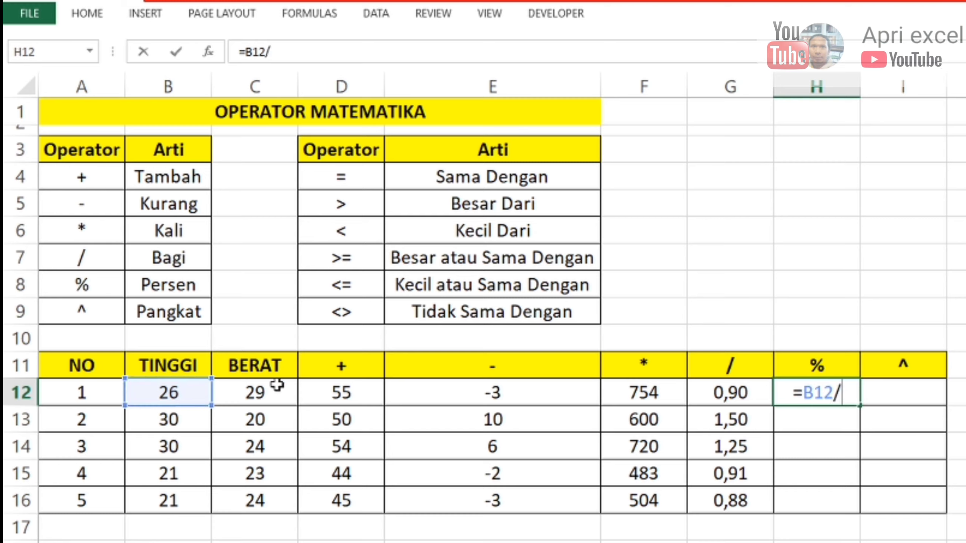
pyautogui.click(274, 386)
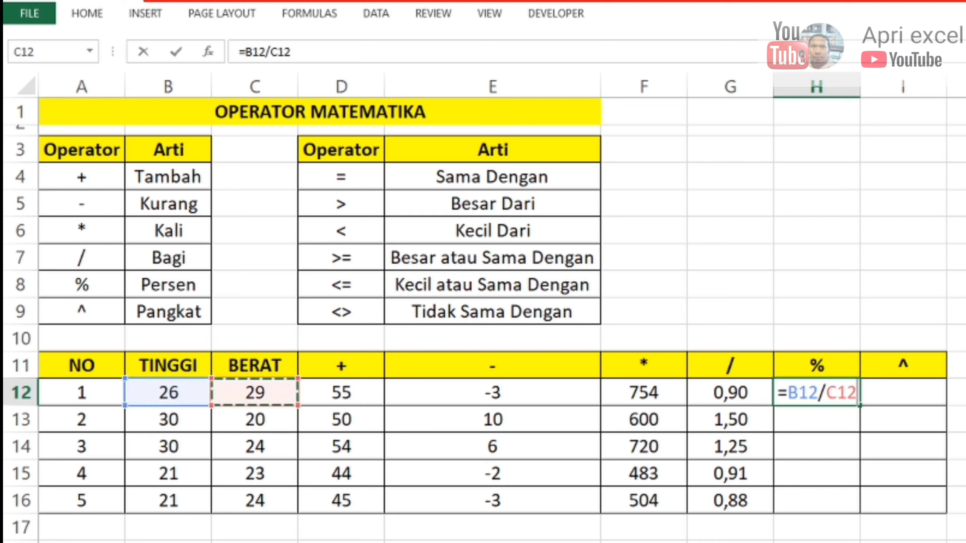
pyautogui.press('Return')
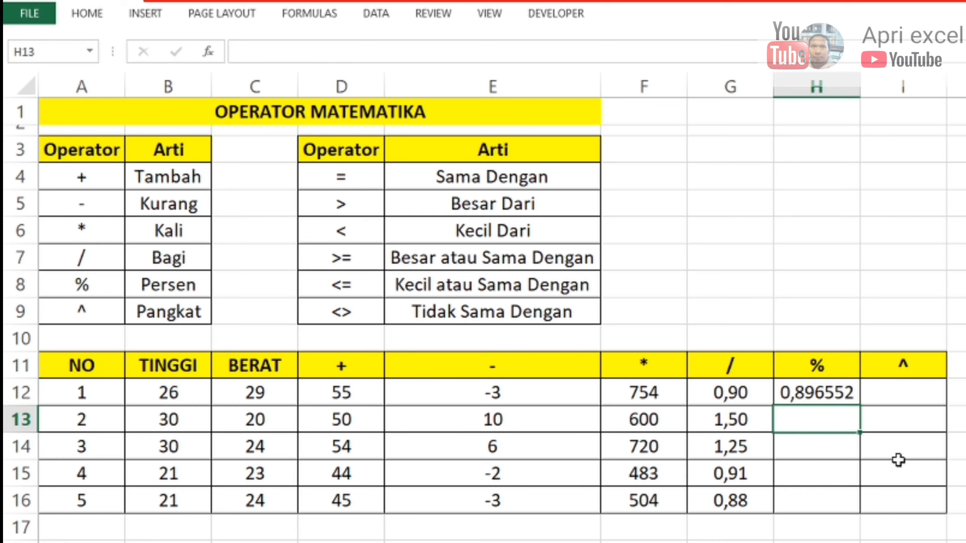
pyautogui.click(843, 391)
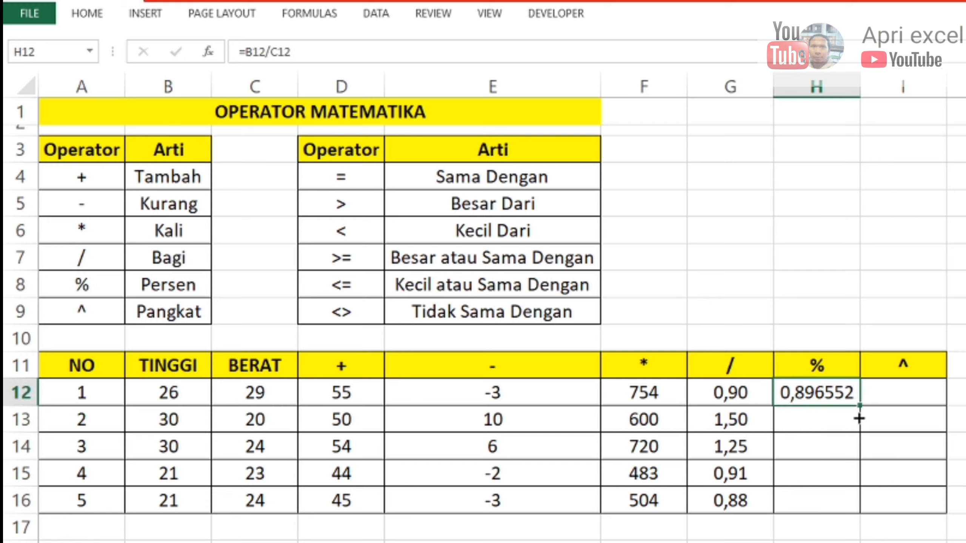
pyautogui.moveTo(859, 419); pyautogui.dragTo(862, 514)
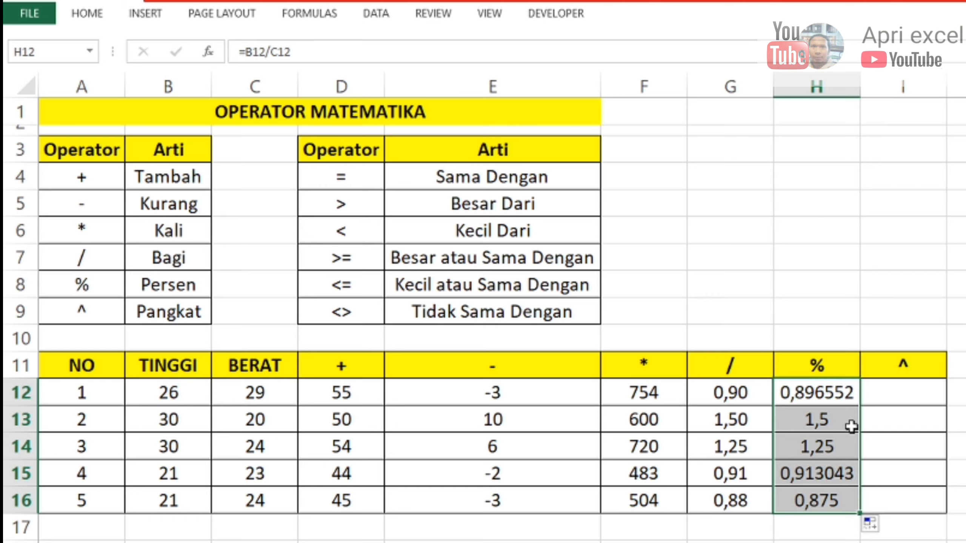
# Format H12:H16 as Percentage with 2 decimal places, showing 89,66% through 87,50%.
pyautogui.hotkey('ctrl', '1')
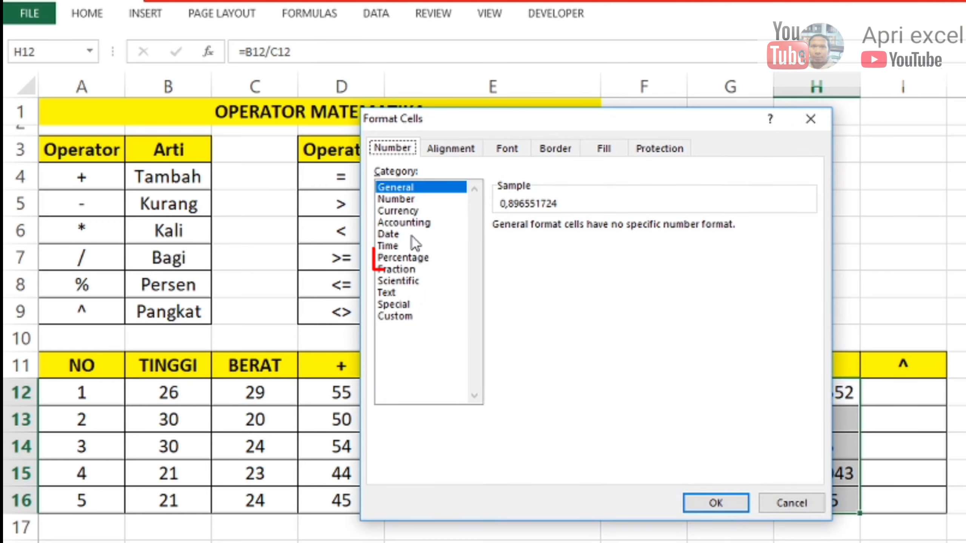
pyautogui.click(403, 259)
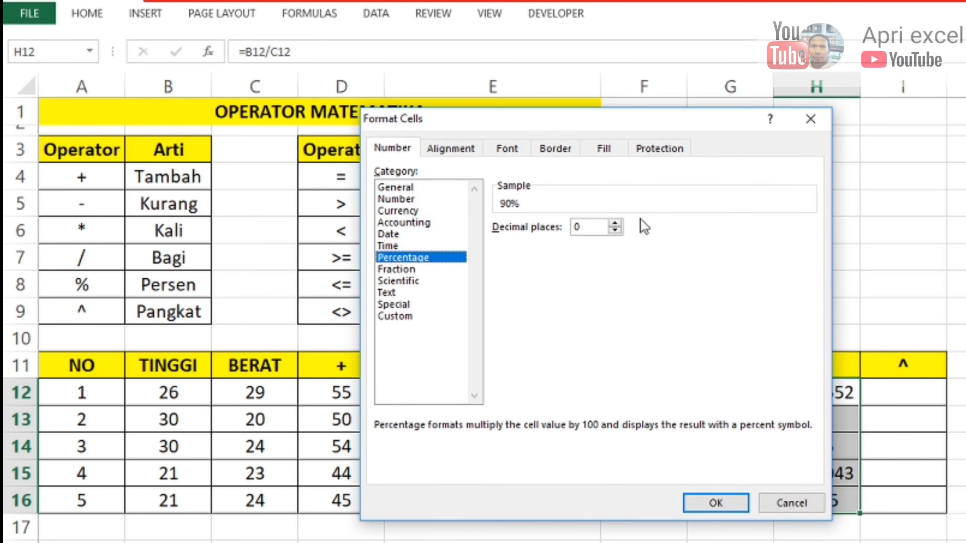
pyautogui.click(615, 224)
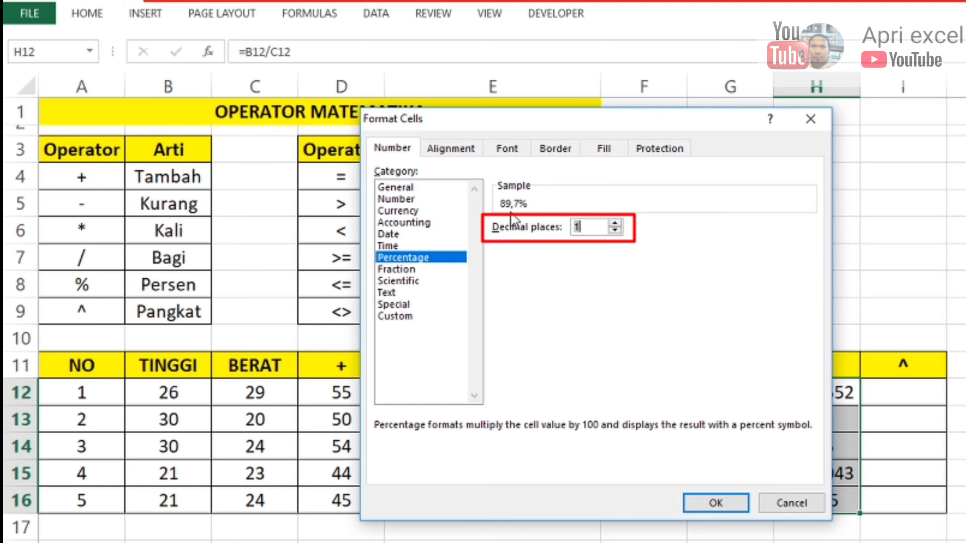
pyautogui.click(615, 224)
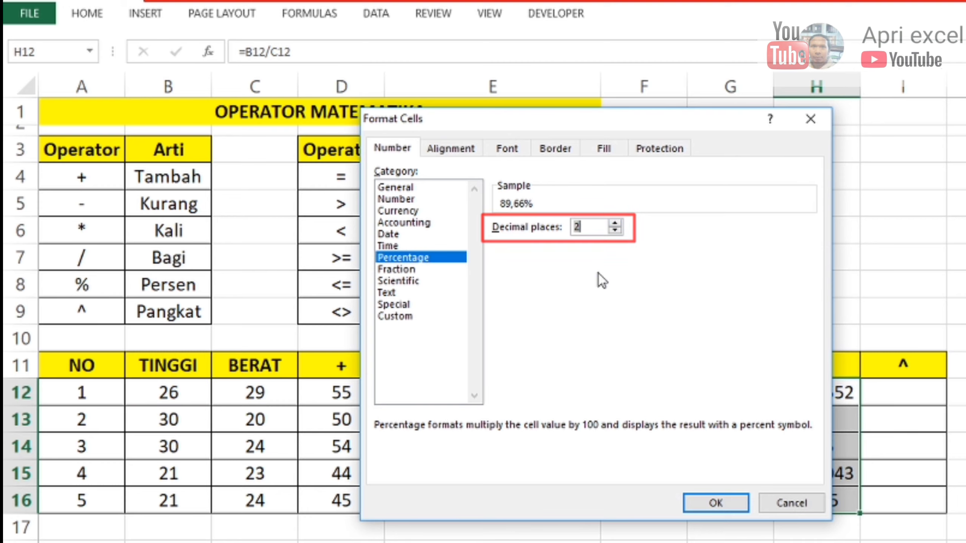
pyautogui.click(712, 508)
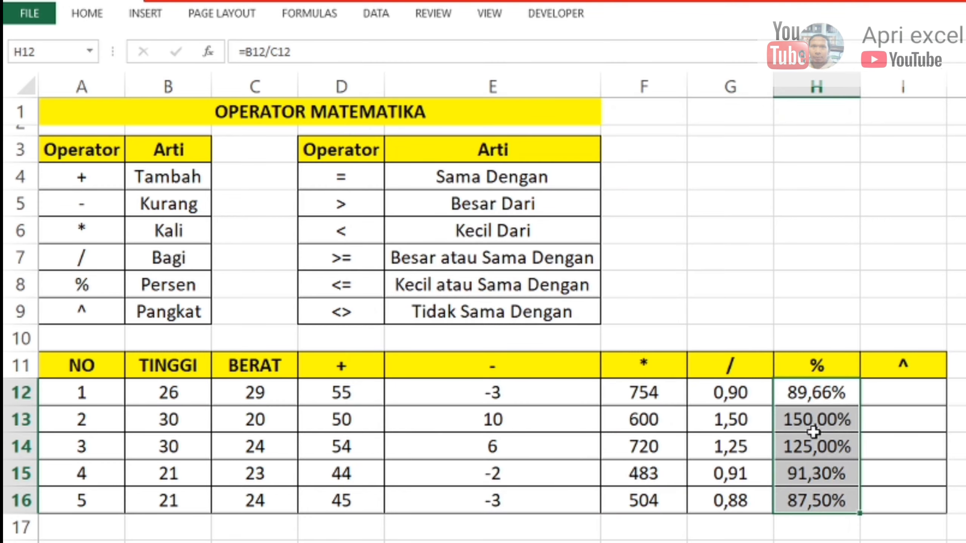
pyautogui.click(892, 396)
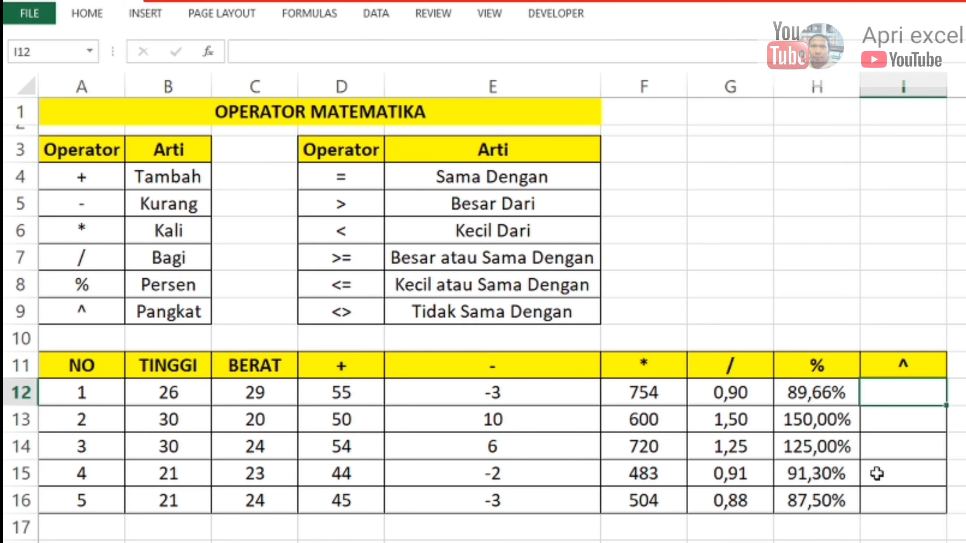
# Enter =B12^C12 in I12 and fill it down to I16.
pyautogui.write('=')
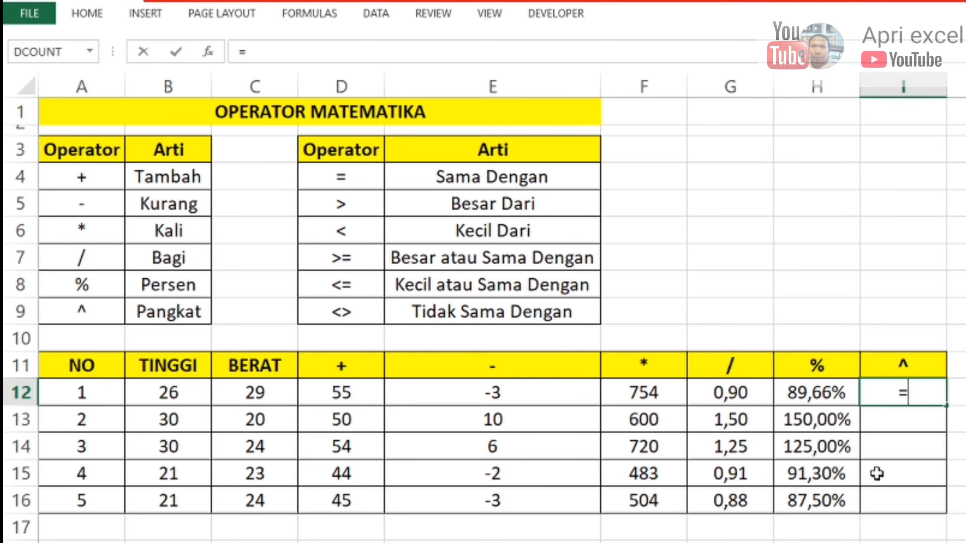
pyautogui.click(173, 396)
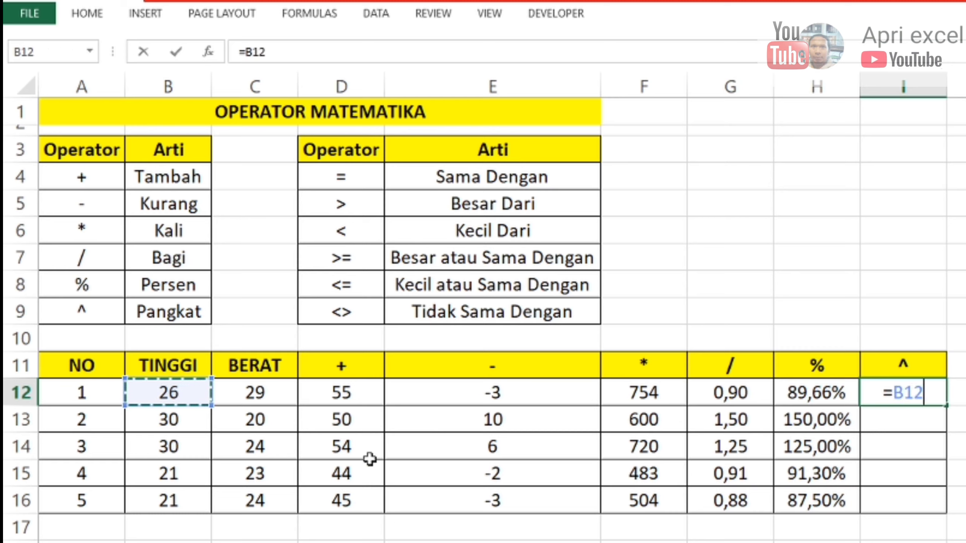
pyautogui.write('^')
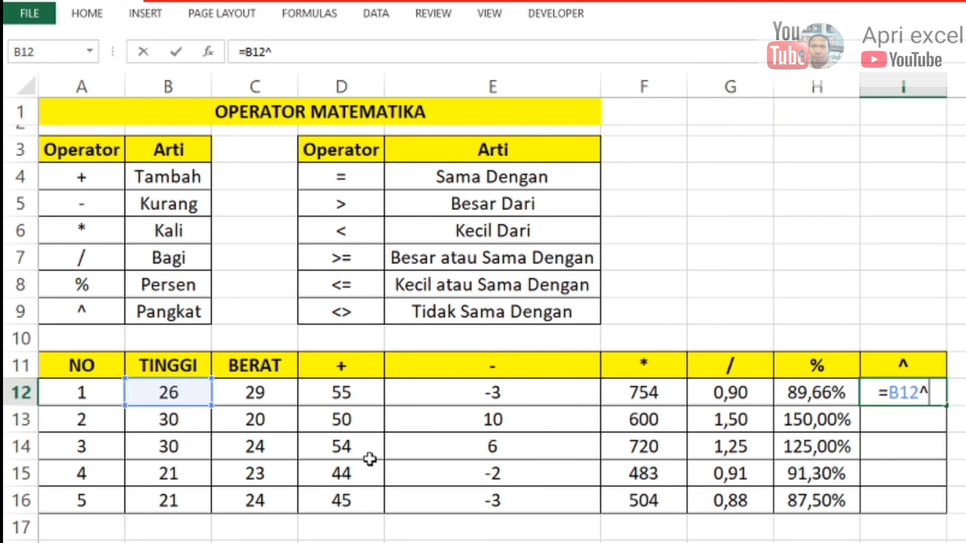
pyautogui.click(229, 394)
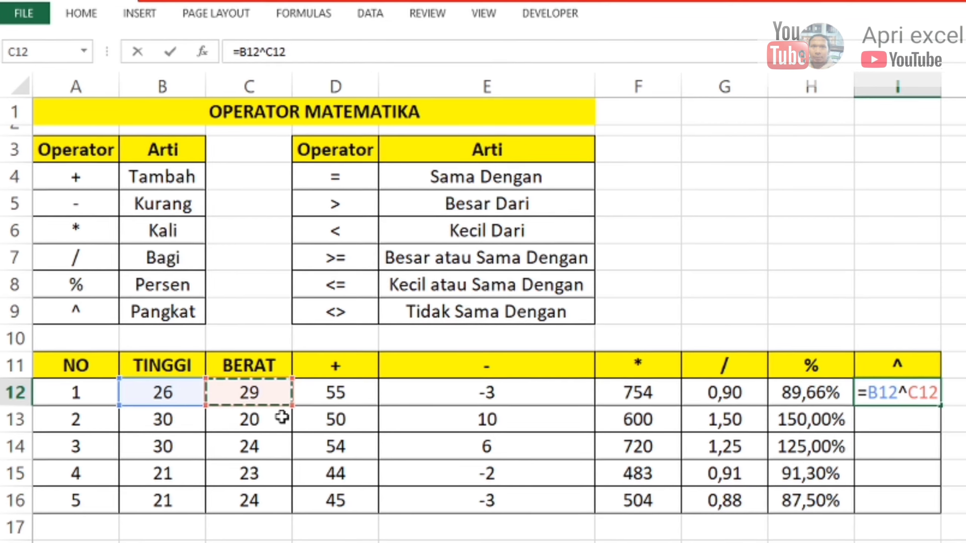
pyautogui.press('Return')
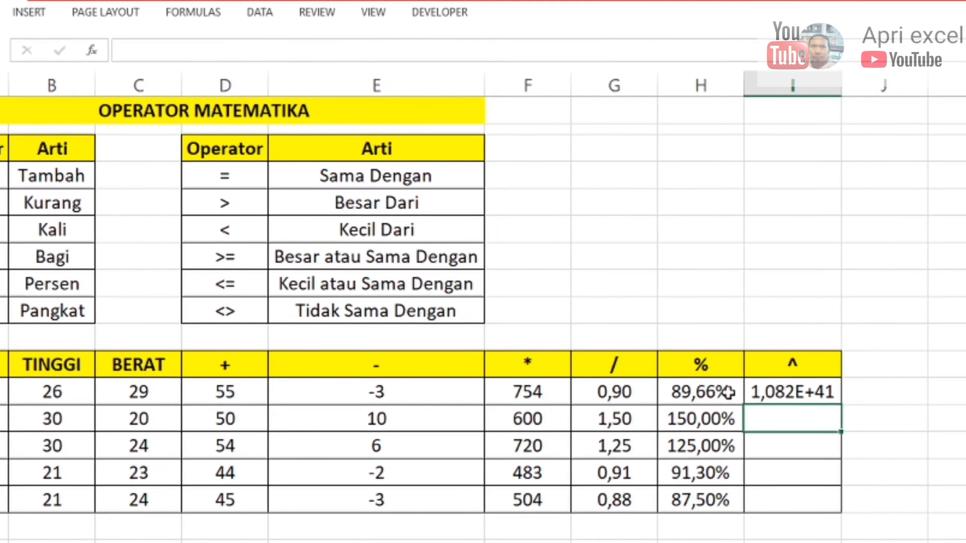
pyautogui.click(748, 385)
pyautogui.moveTo(813, 404); pyautogui.dragTo(813, 502)
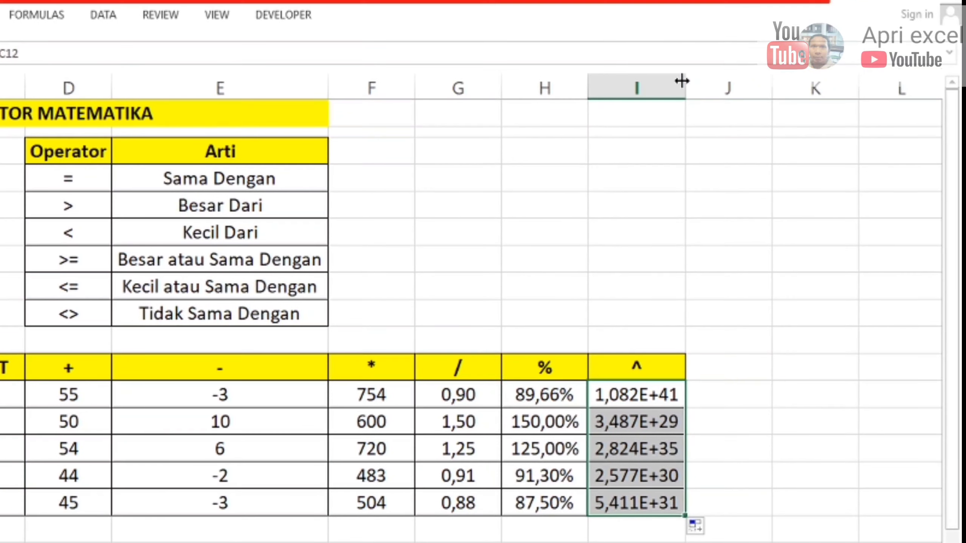
# Widen column I to show more digits, then undo the widening.
pyautogui.moveTo(704, 83); pyautogui.dragTo(895, 86)
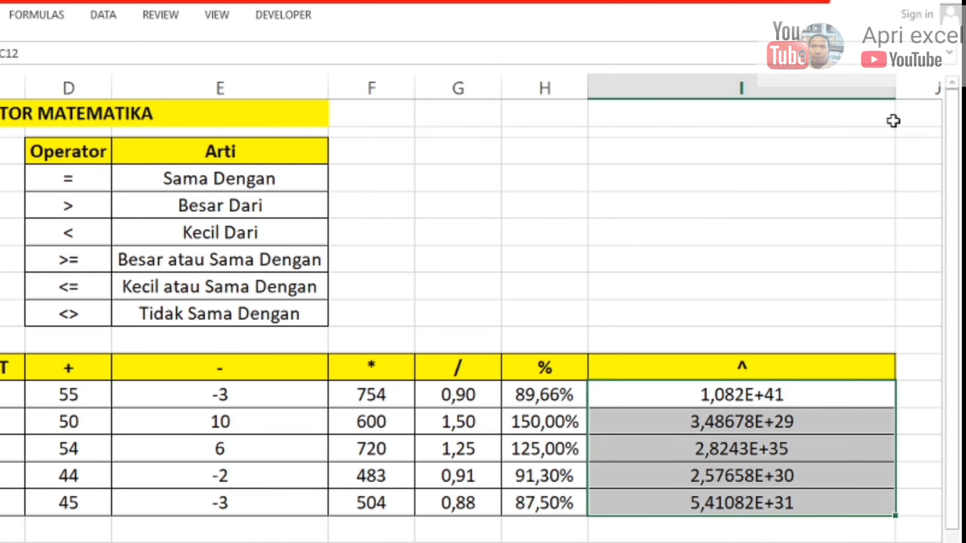
pyautogui.click(703, 395)
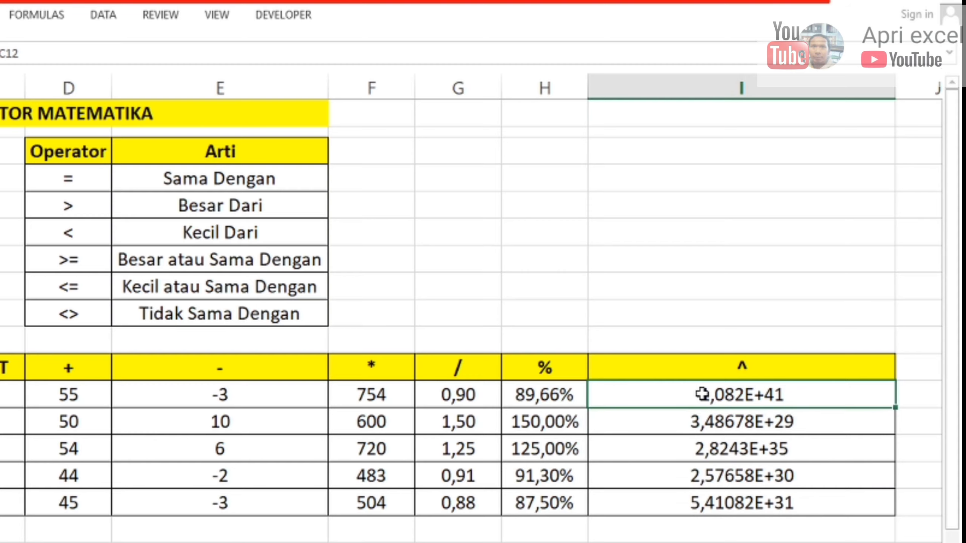
pyautogui.hotkey('ctrl', 'z')
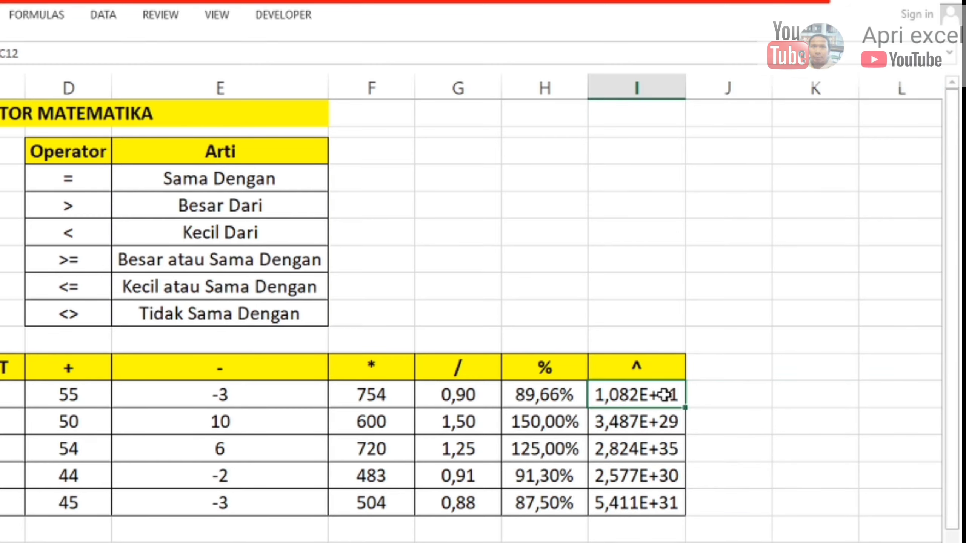
# Format I12:I16 as Number and autofit column I.
pyautogui.moveTo(662, 396); pyautogui.dragTo(650, 503)
pyautogui.hotkey('ctrl', '1')
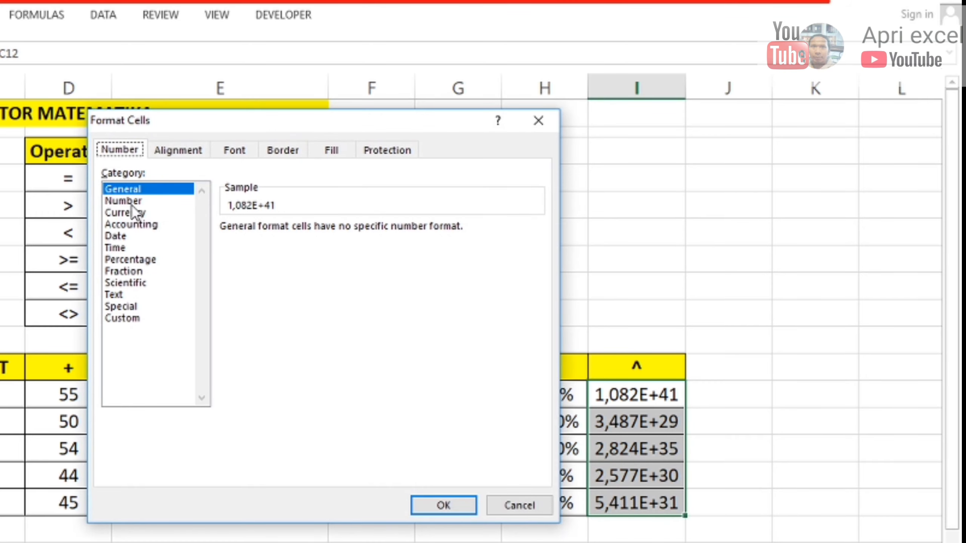
pyautogui.click(130, 201)
pyautogui.click(443, 505)
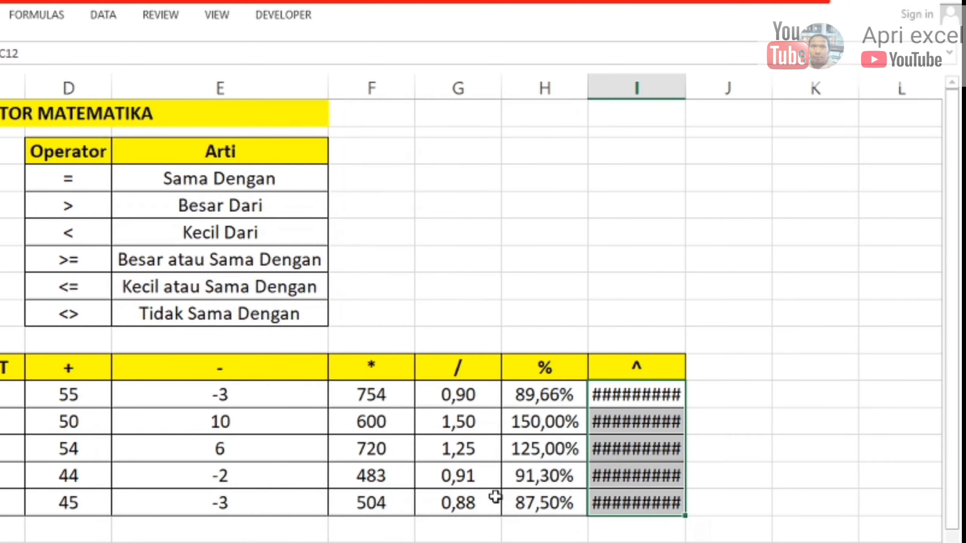
pyautogui.moveTo(684, 85); pyautogui.dragTo(685, 85)
pyautogui.doubleClick(684, 84)
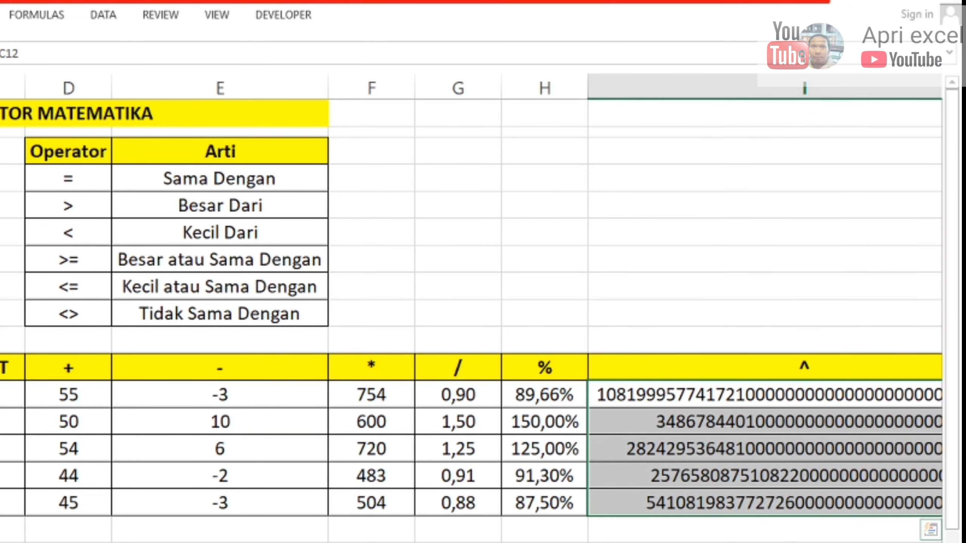
pyautogui.hscroll(1, 483, 304)
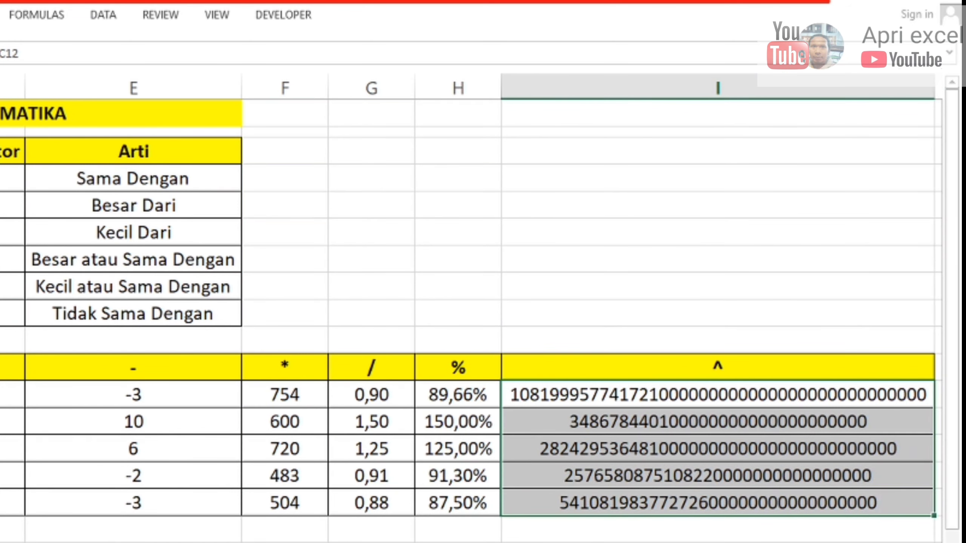
# Change I12 to =B12^2, fill it down to I16, and autofit column I.
pyautogui.click(746, 396)
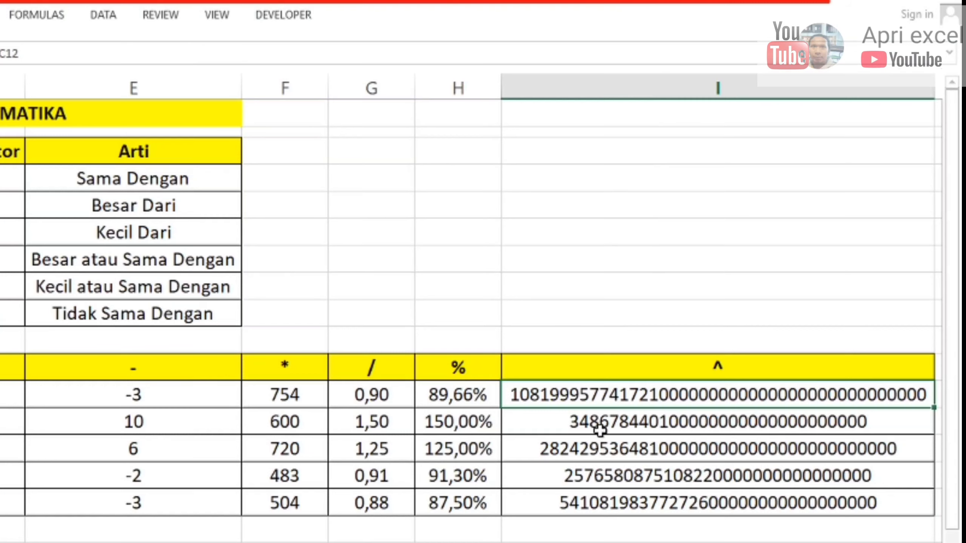
pyautogui.doubleClick(601, 396)
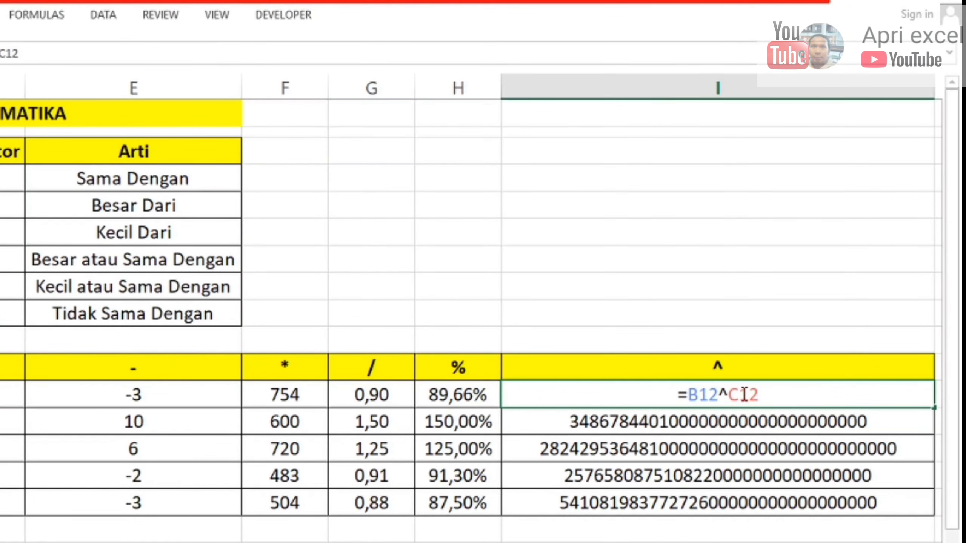
pyautogui.moveTo(759, 395); pyautogui.dragTo(728, 395)
pyautogui.write('2')
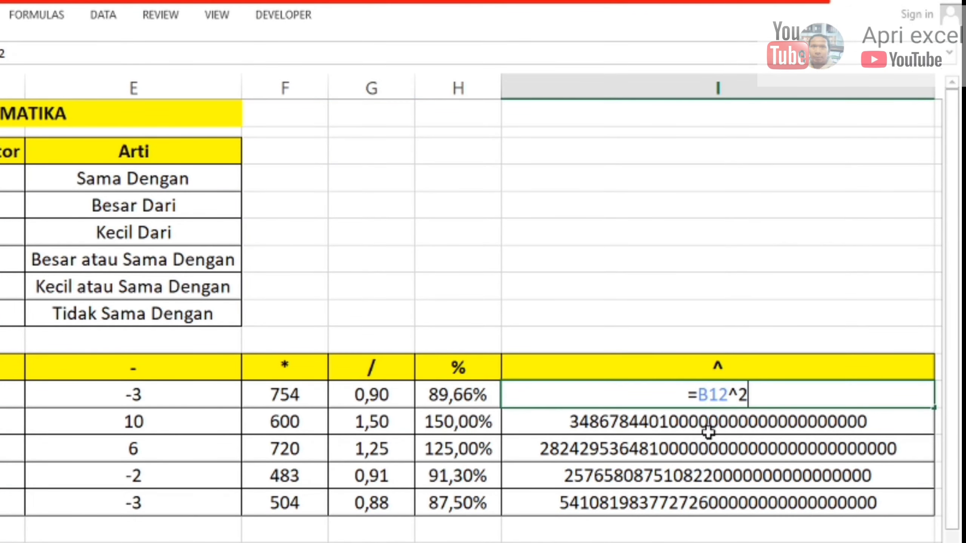
pyautogui.press('Return')
pyautogui.click(785, 389)
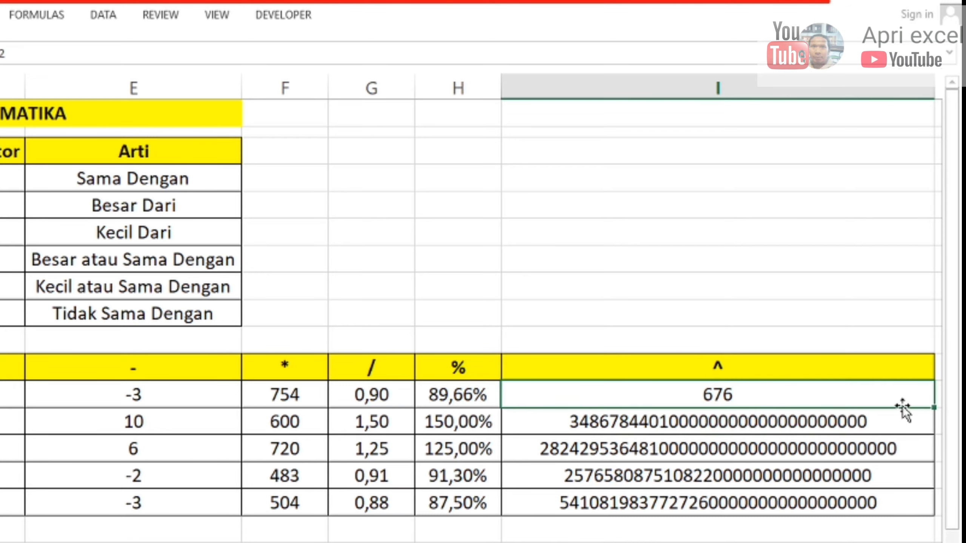
pyautogui.moveTo(933, 408)
pyautogui.mouseDown()
pyautogui.moveTo(774, 527)
pyautogui.moveTo(729, 514)
pyautogui.mouseUp()
pyautogui.doubleClick(754, 80)
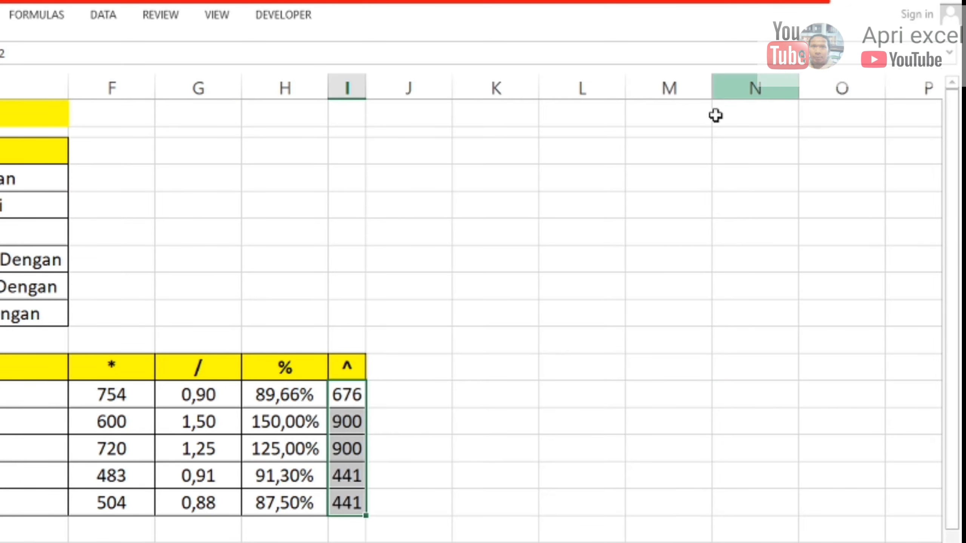
pyautogui.click(543, 317)
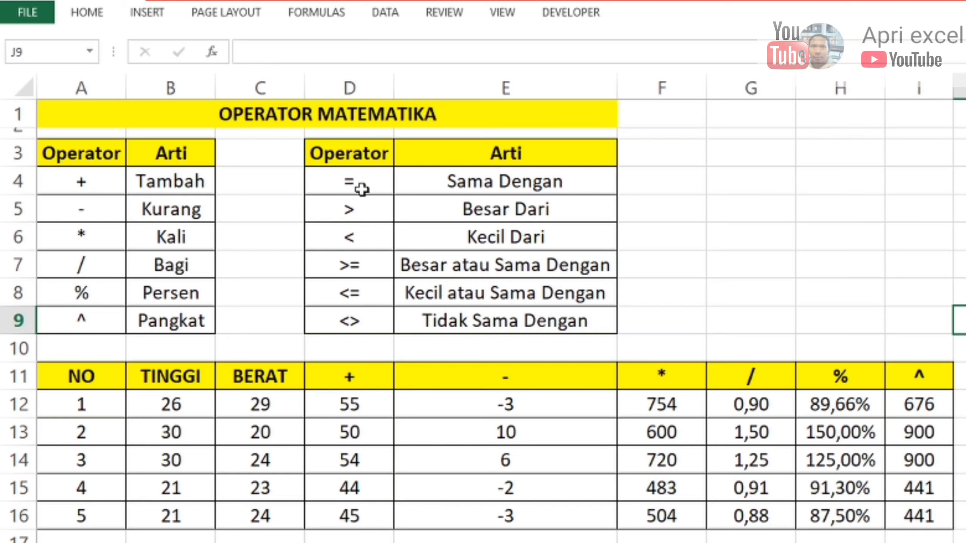
# Copy the operators in D4:D9 and paste them transposed across D11:I11.
pyautogui.click(362, 172)
pyautogui.moveTo(361, 172); pyautogui.dragTo(363, 309)
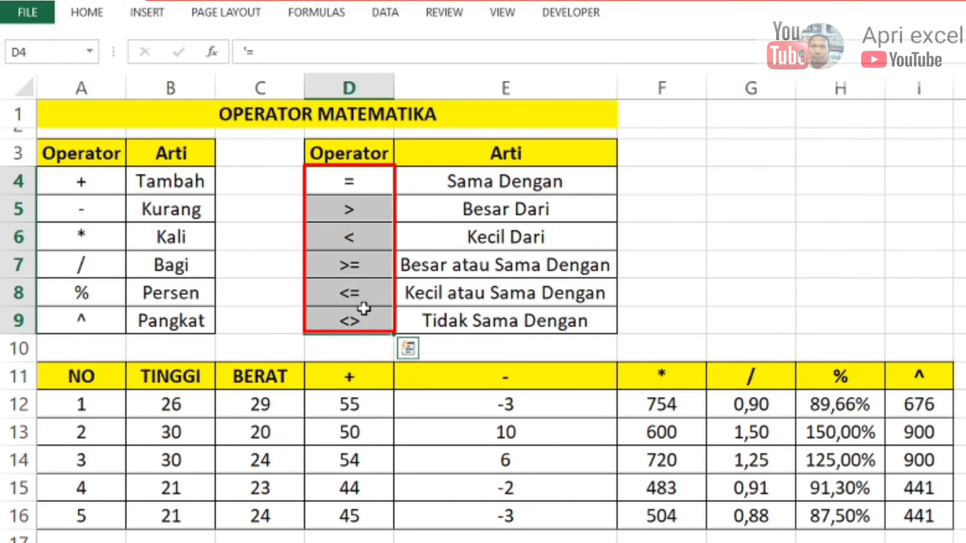
pyautogui.hotkey('ctrl', 'c')
pyautogui.click(371, 374)
pyautogui.rightClick(371, 374)
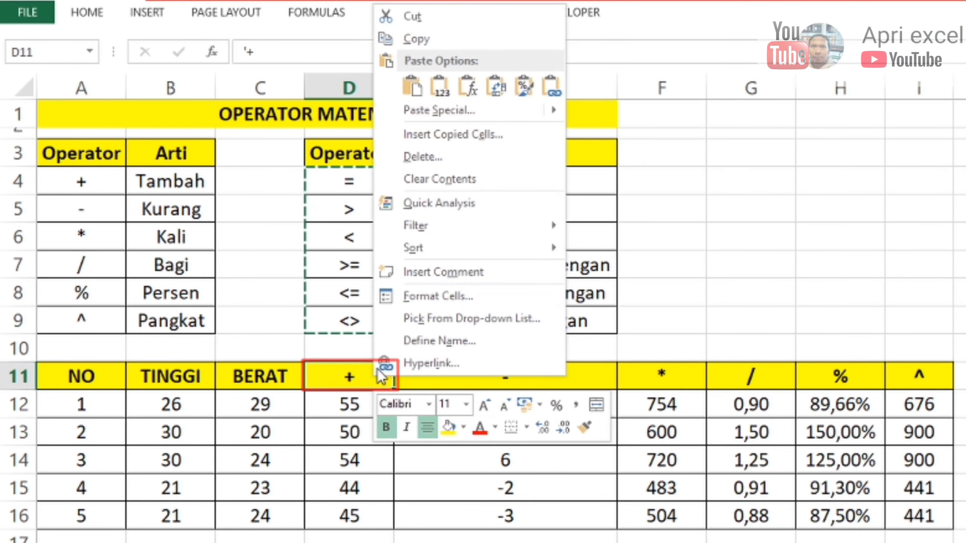
pyautogui.click(496, 114)
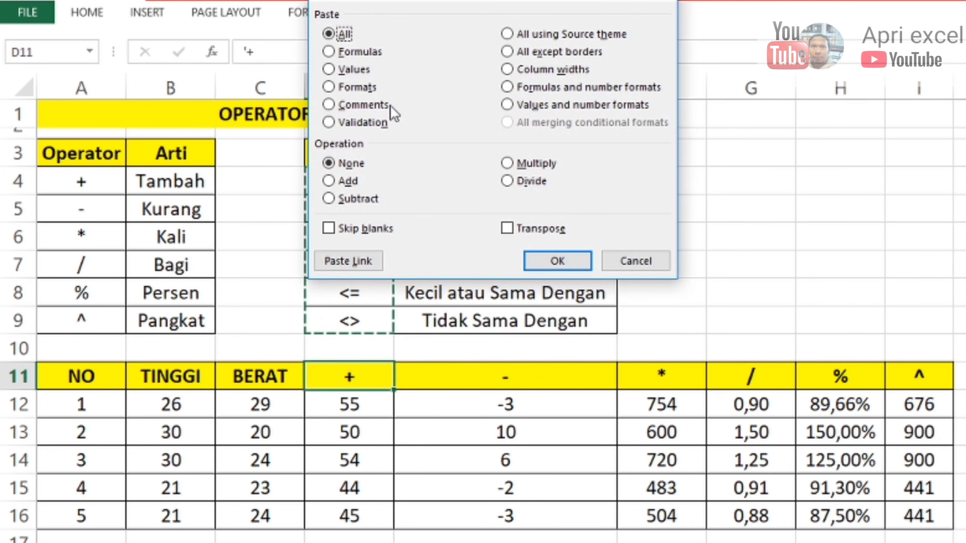
pyautogui.moveTo(446, 1); pyautogui.dragTo(488, 158)
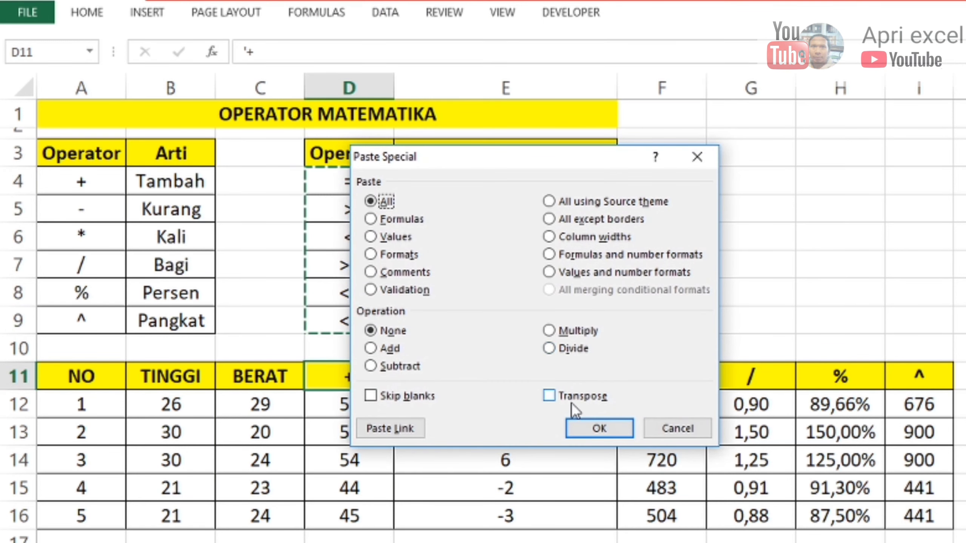
pyautogui.click(571, 398)
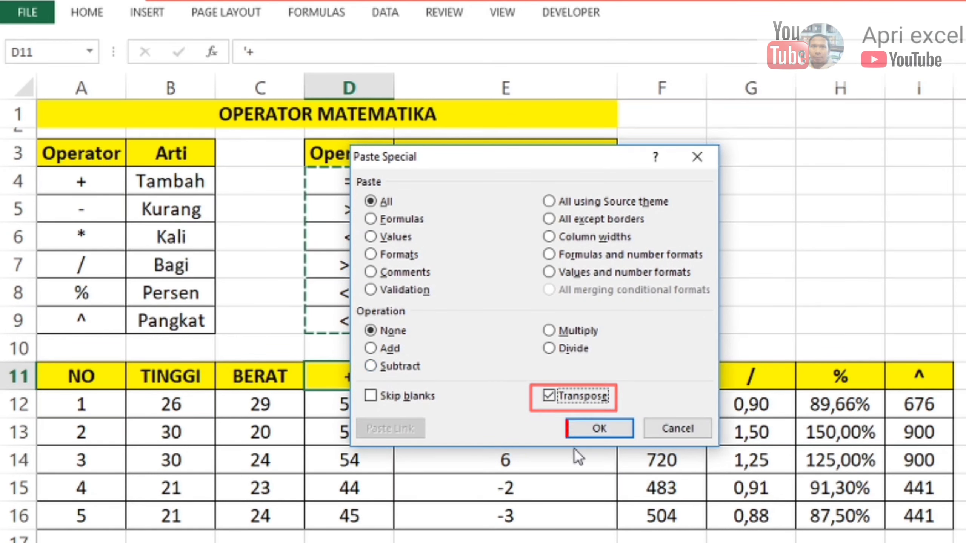
pyautogui.click(588, 427)
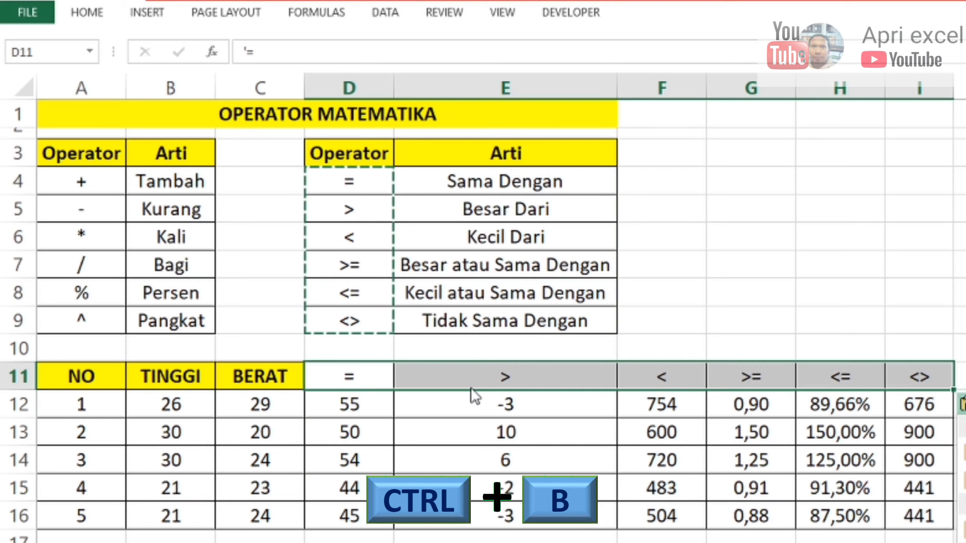
# Make the operator headings bold with yellow fill and clear the old results in D12:I16.
pyautogui.hotkey('ctrl', 'b')
pyautogui.click(87, 13)
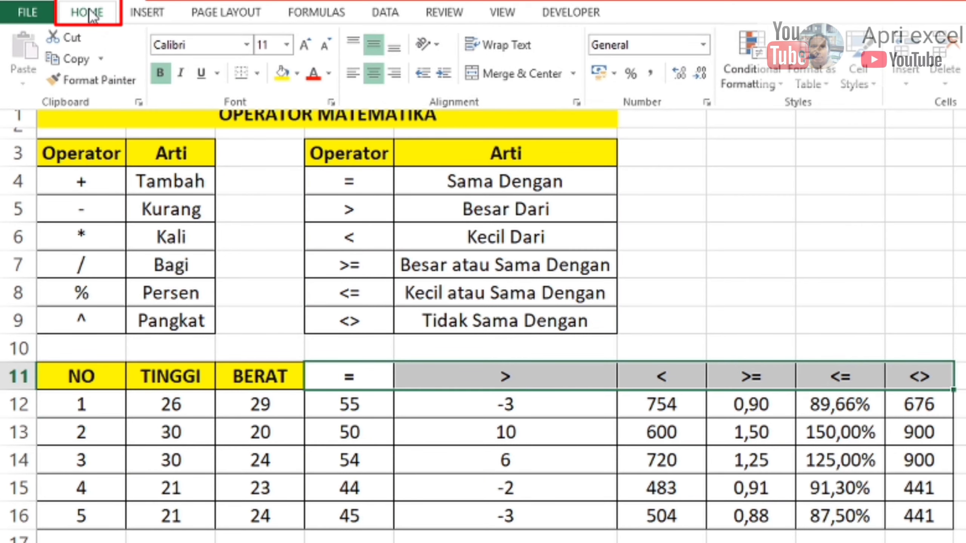
pyautogui.click(281, 75)
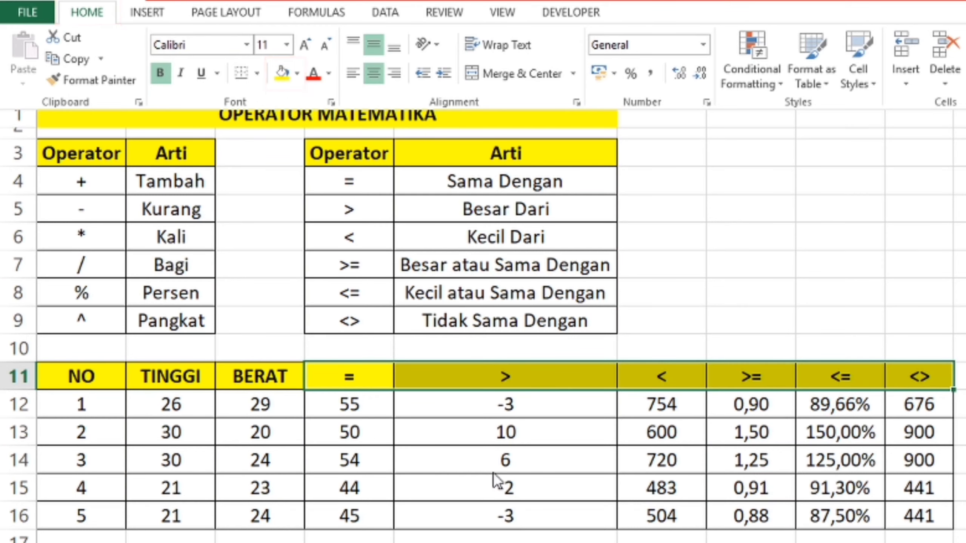
pyautogui.click(397, 428)
pyautogui.moveTo(358, 404); pyautogui.dragTo(891, 499)
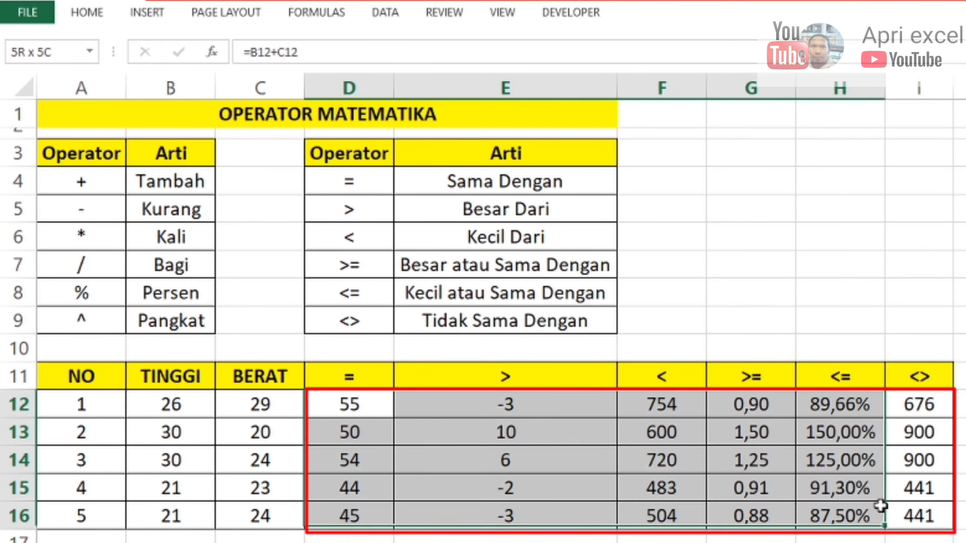
pyautogui.press('Delete')
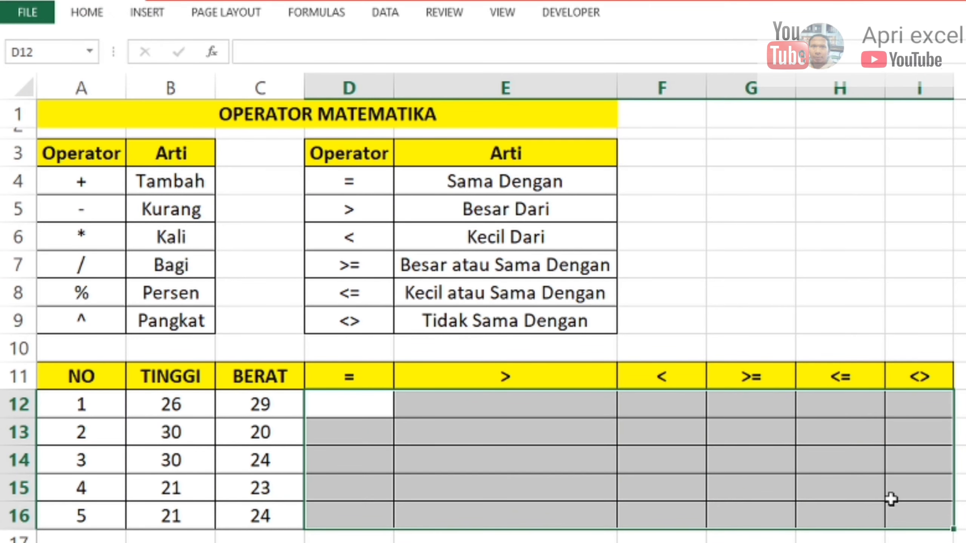
# Enter =B12=C12 in D12 and fill it down to D16.
pyautogui.click(348, 402)
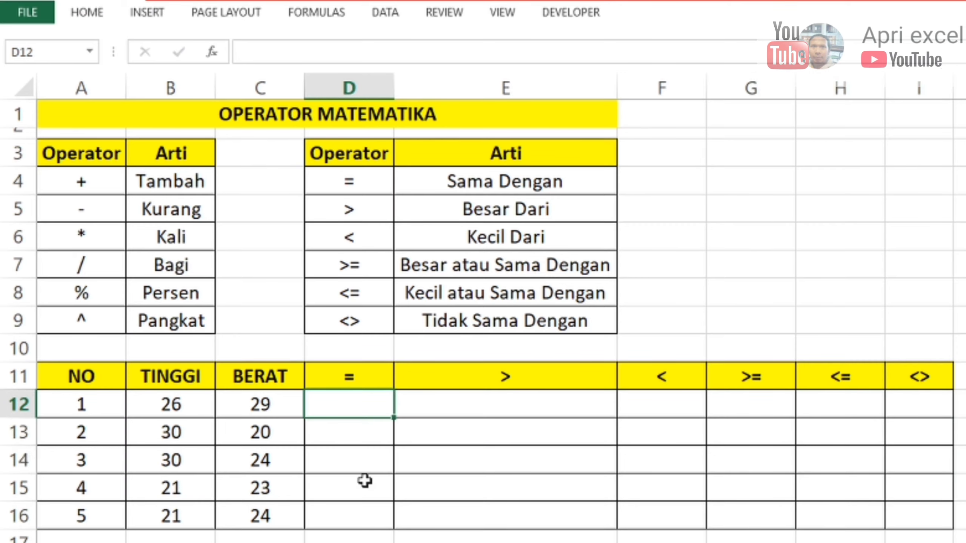
pyautogui.write('=')
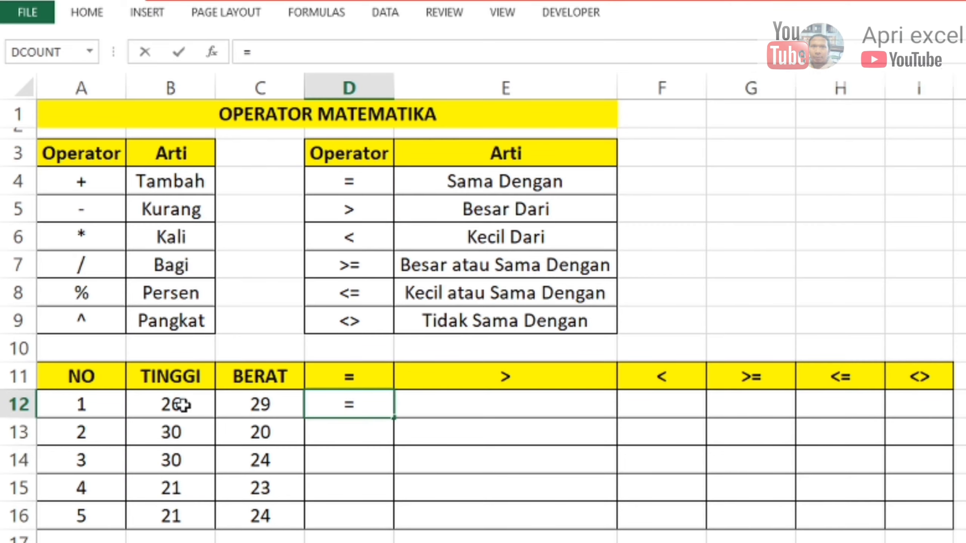
pyautogui.click(182, 406)
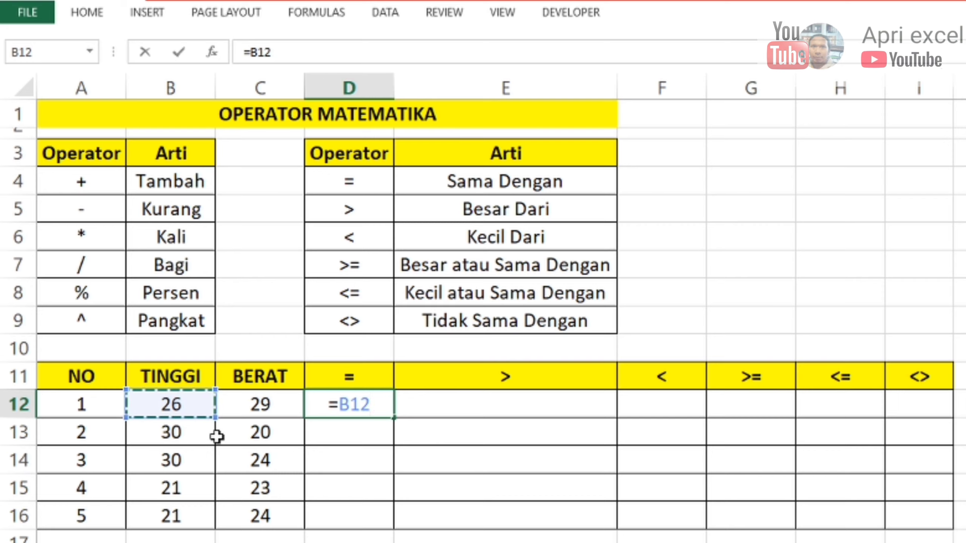
pyautogui.write('=')
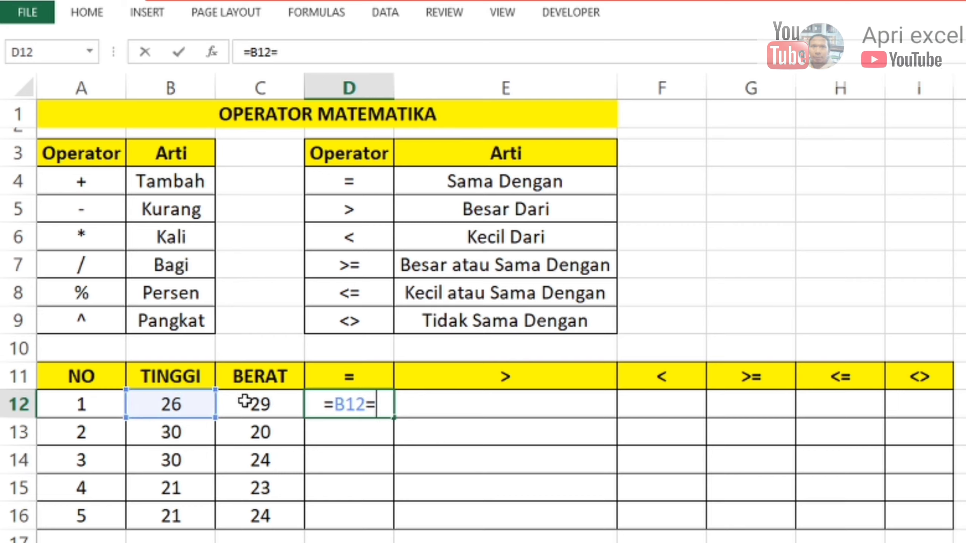
pyautogui.click(246, 404)
pyautogui.press('Return')
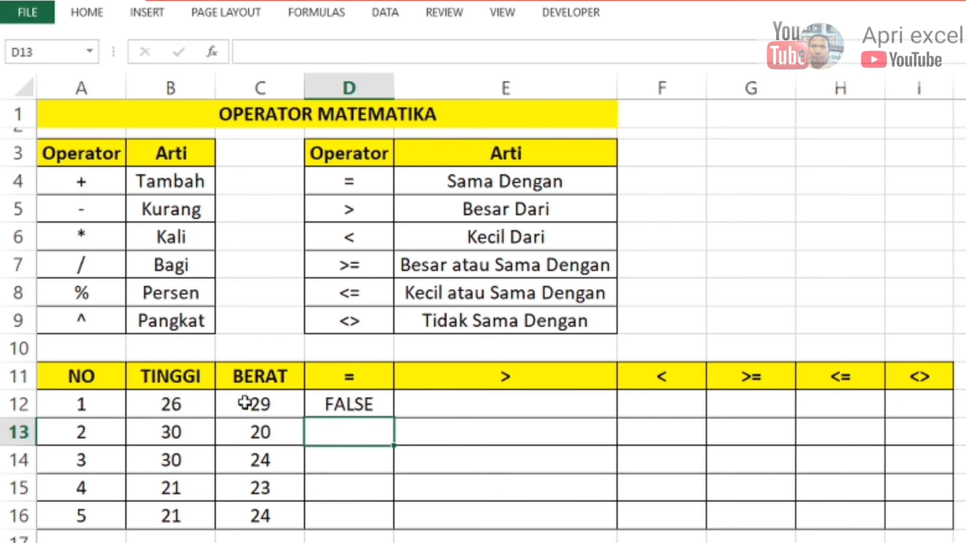
pyautogui.click(330, 404)
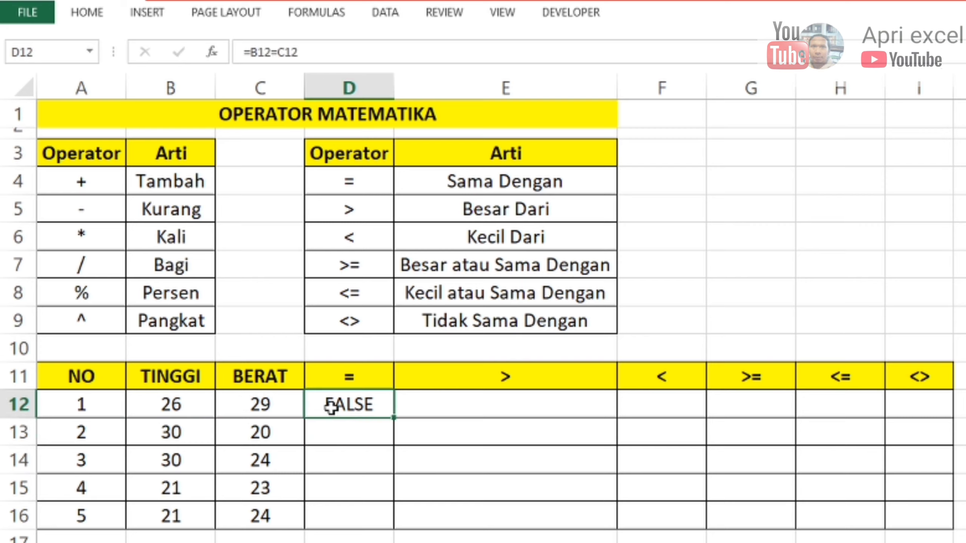
pyautogui.moveTo(394, 421); pyautogui.dragTo(394, 529)
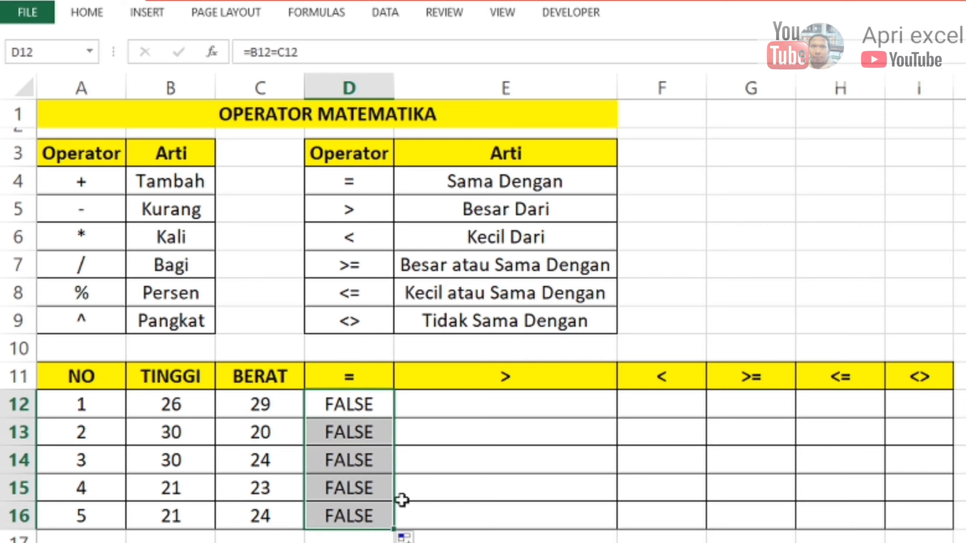
# Change BERAT in C15 to 21 so D15 shows TRUE.
pyautogui.click(265, 485)
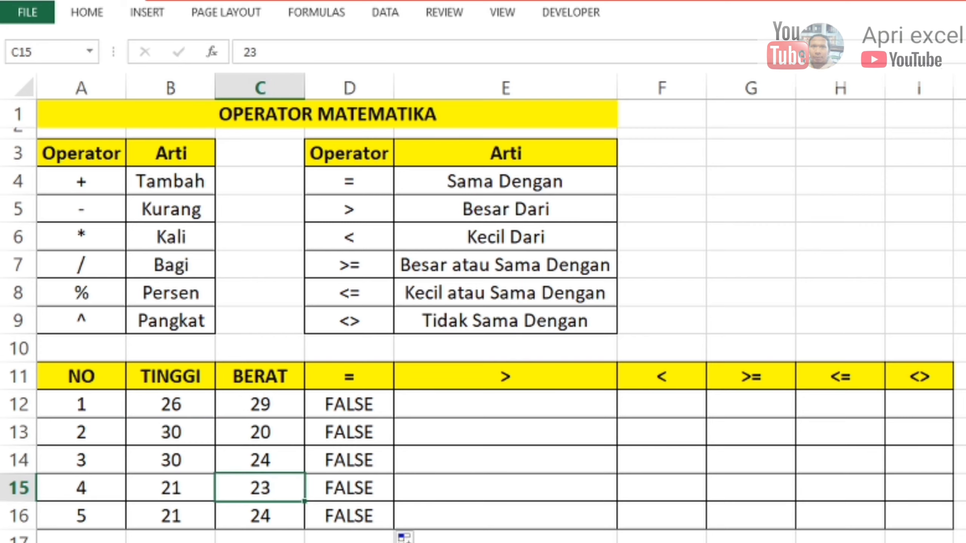
pyautogui.write('21')
pyautogui.press('Return')
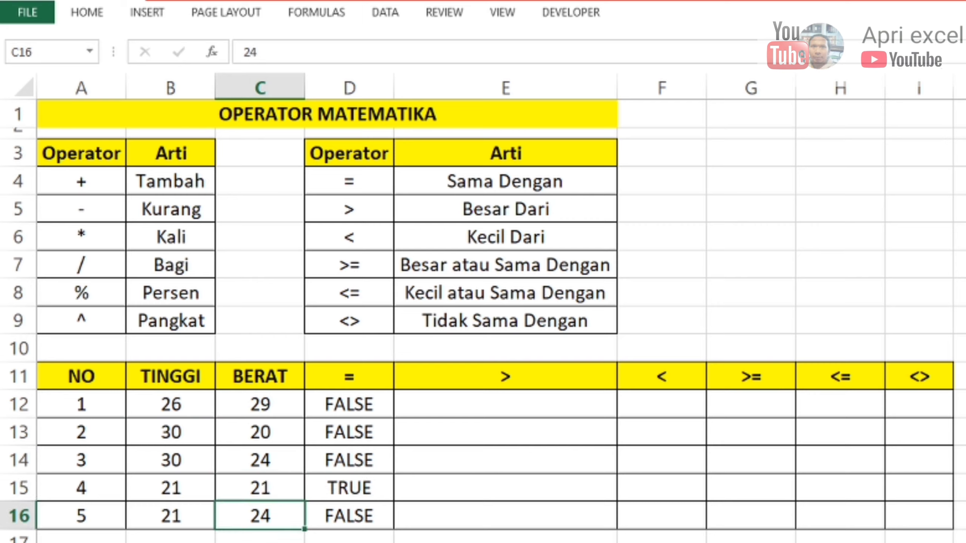
pyautogui.click(339, 496)
pyautogui.click(438, 406)
pyautogui.write('=')
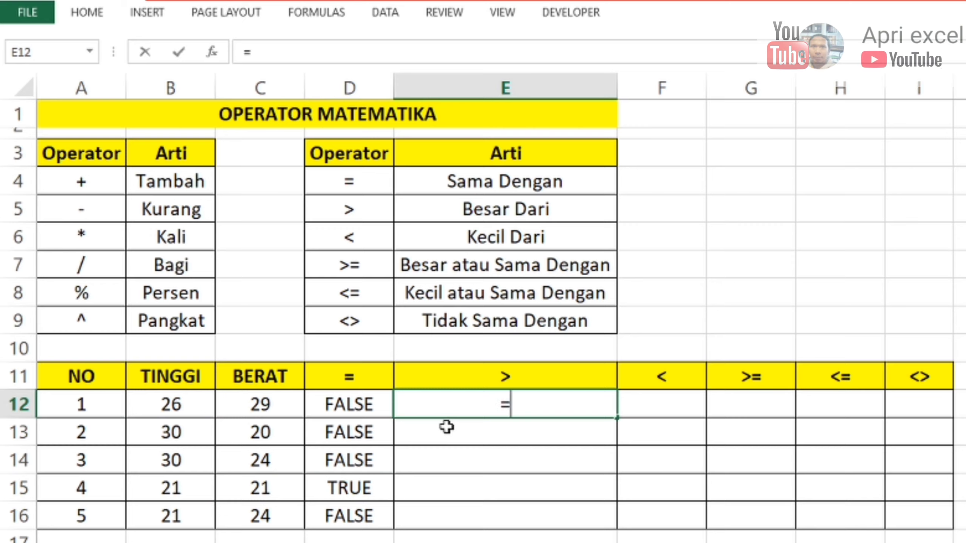
# Complete =B12>C12 in E12 and fill it to E16: FALSE, TRUE, TRUE, FALSE, FALSE.
pyautogui.click(209, 413)
pyautogui.write('>')
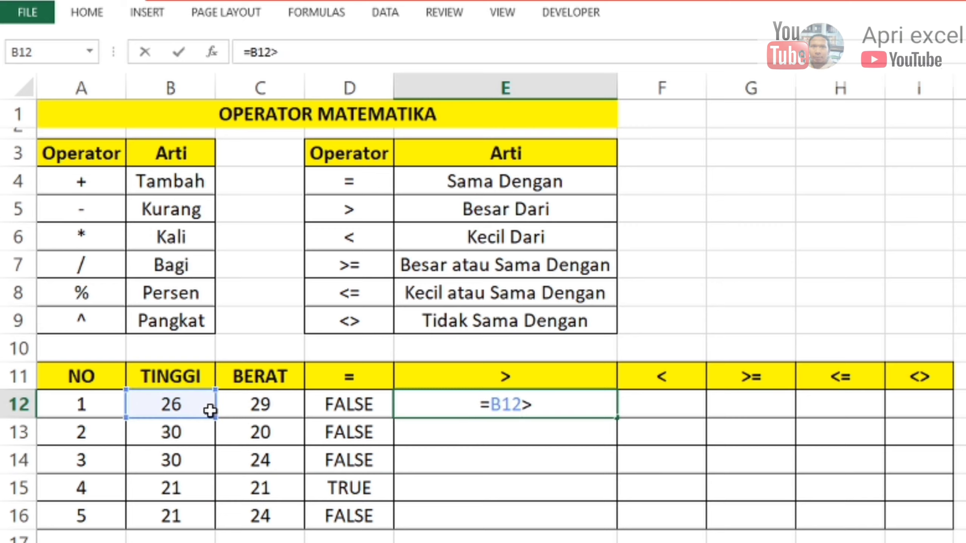
pyautogui.click(258, 398)
pyautogui.press('Return')
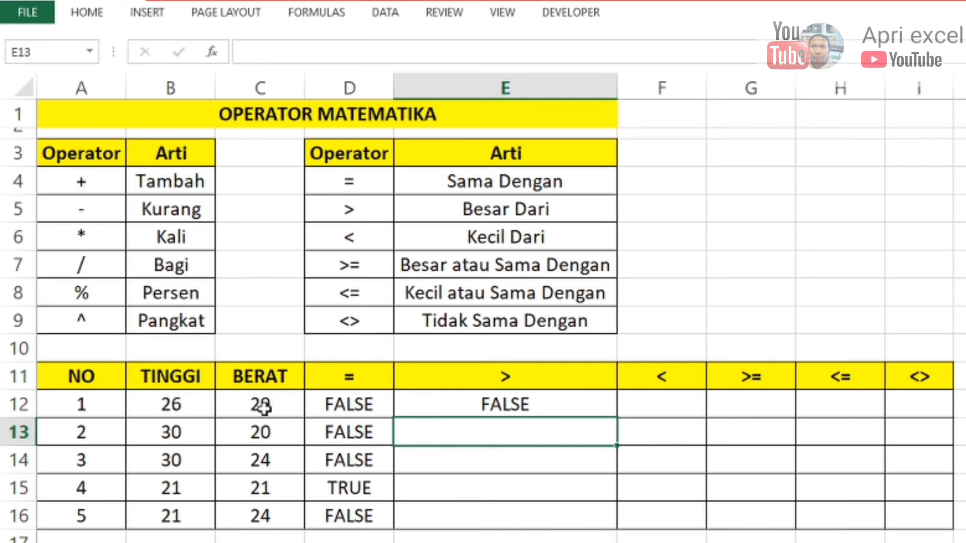
pyautogui.doubleClick(573, 407)
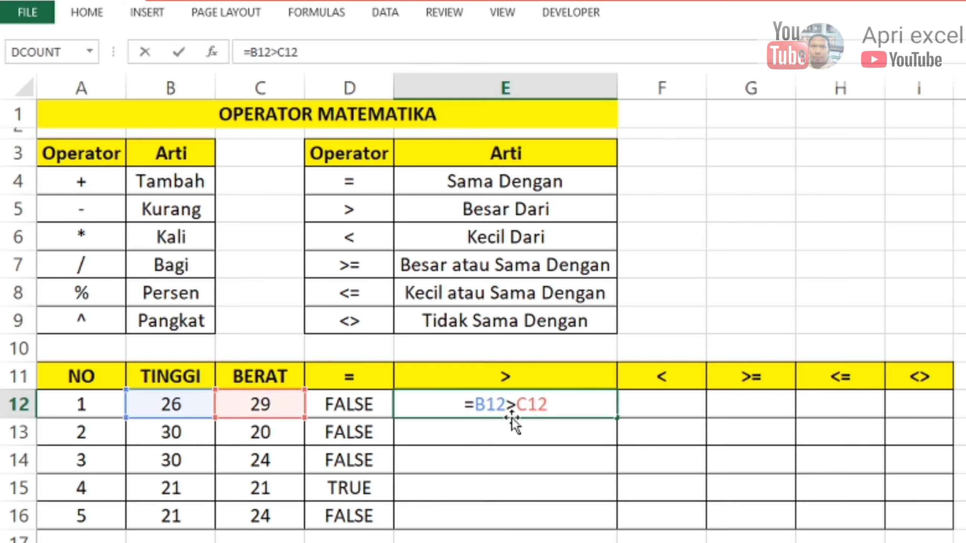
pyautogui.press('Return')
pyautogui.click(559, 414)
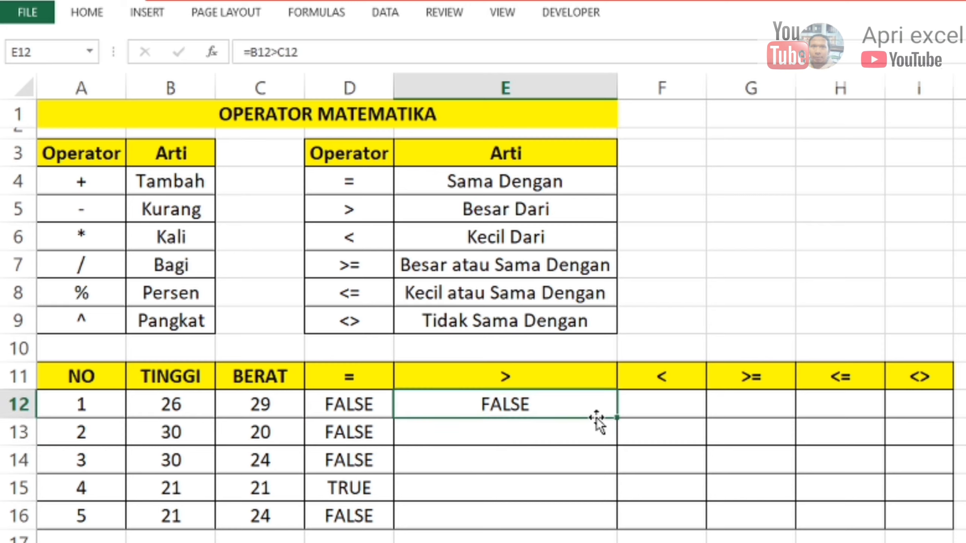
pyautogui.moveTo(618, 417); pyautogui.dragTo(599, 529)
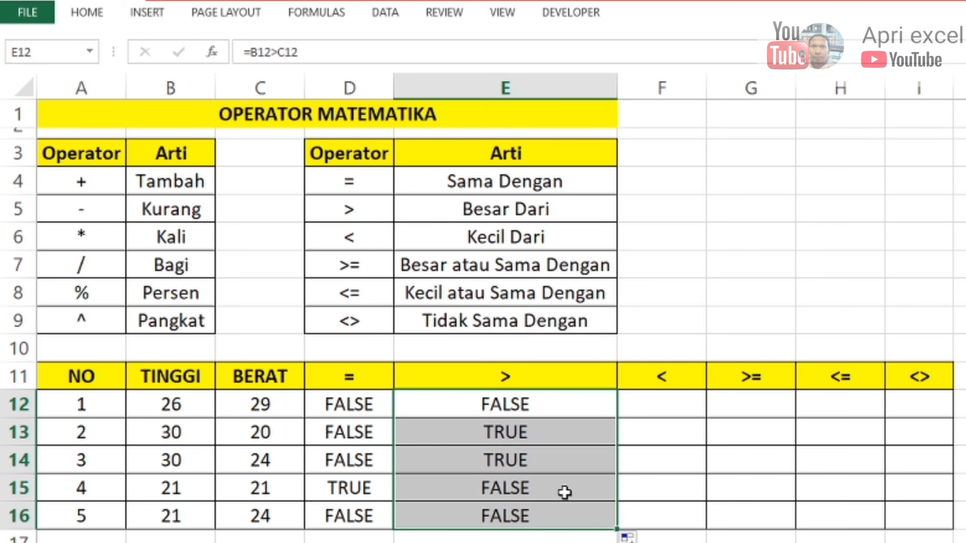
pyautogui.click(495, 436)
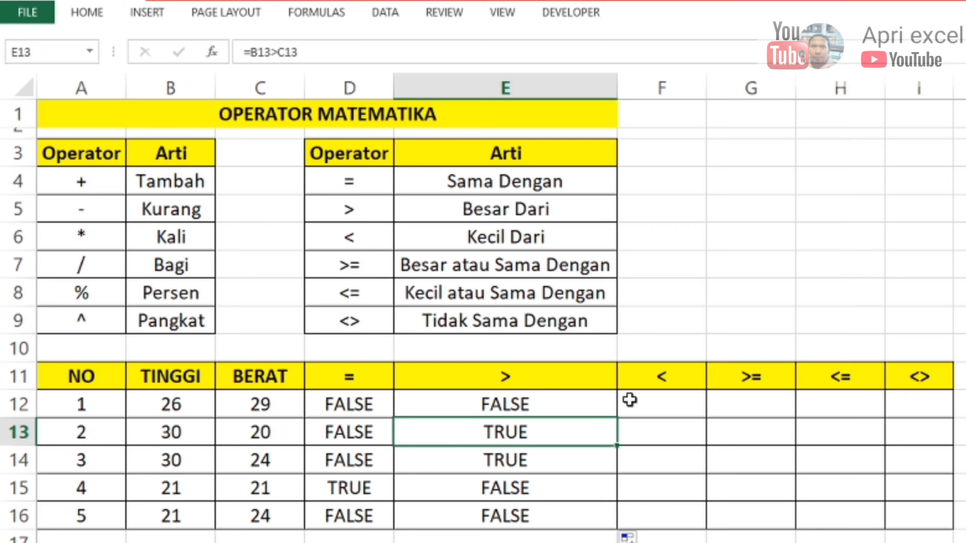
pyautogui.doubleClick(673, 403)
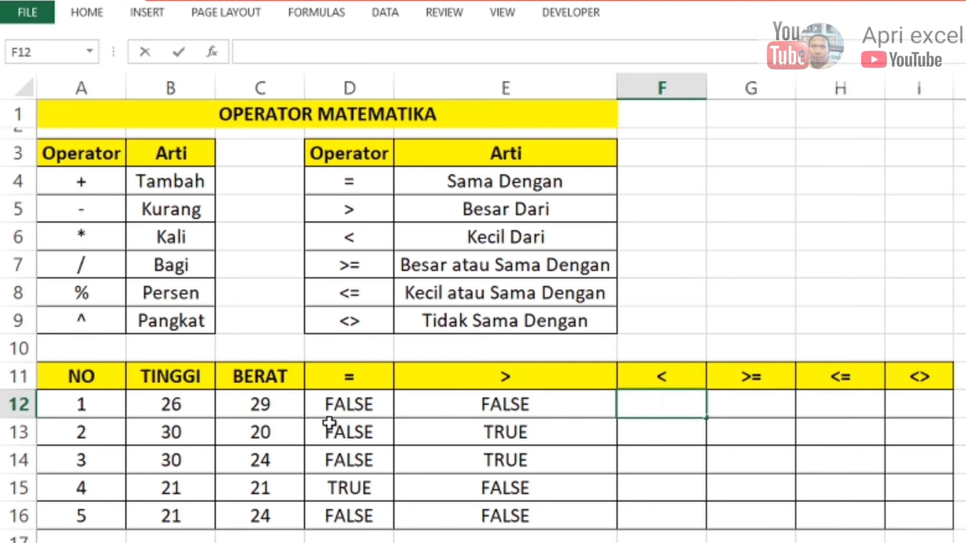
# Enter =B12<C12 in F12 and fill it down to F16.
pyautogui.write('=')
pyautogui.click(188, 404)
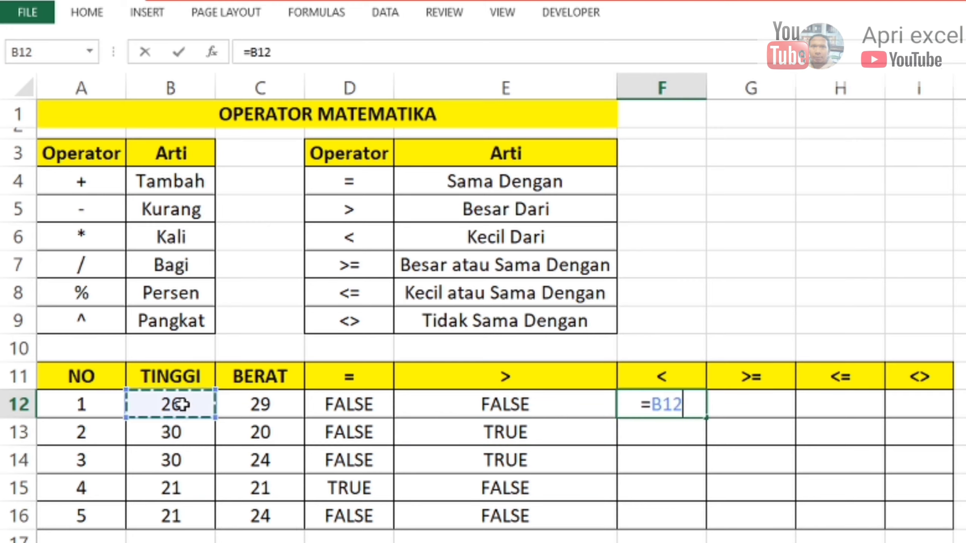
pyautogui.write('<')
pyautogui.click(266, 405)
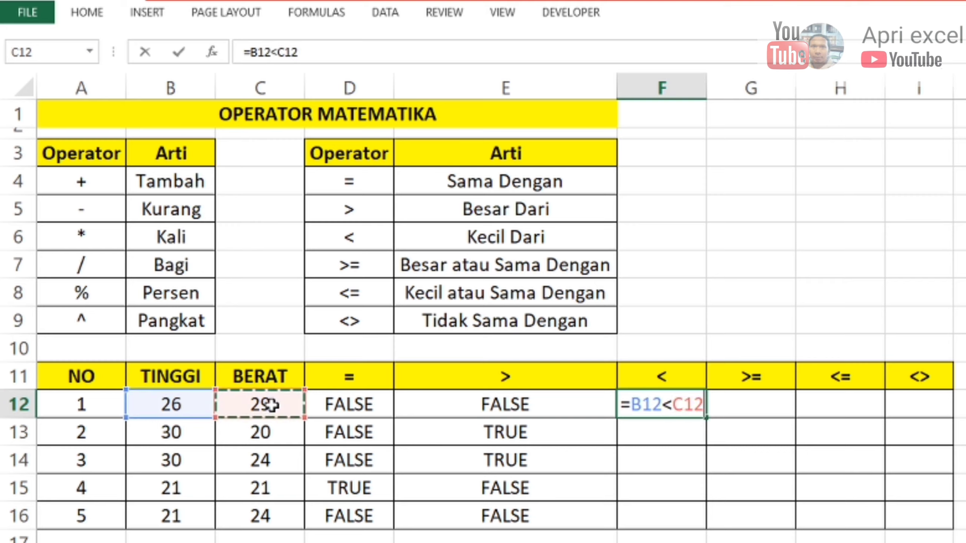
pyautogui.press('Return')
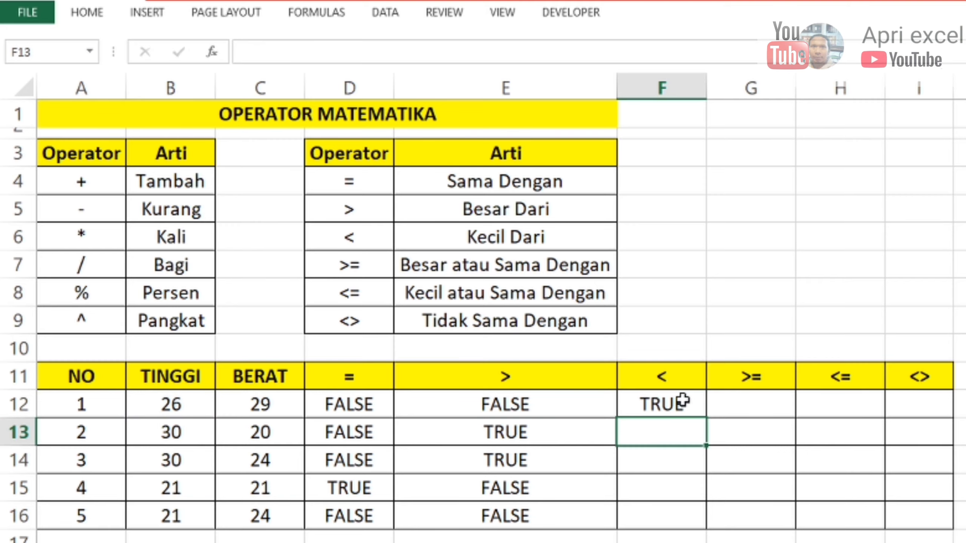
pyautogui.click(682, 401)
pyautogui.moveTo(706, 417); pyautogui.dragTo(682, 532)
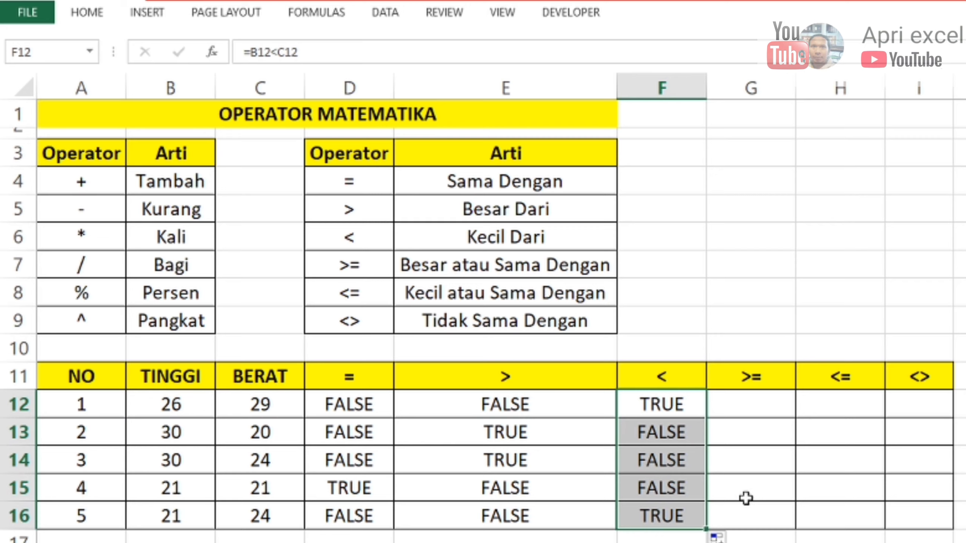
# Enter =B12>=C12 in G12 and fill it down to G16.
pyautogui.click(769, 403)
pyautogui.write('=')
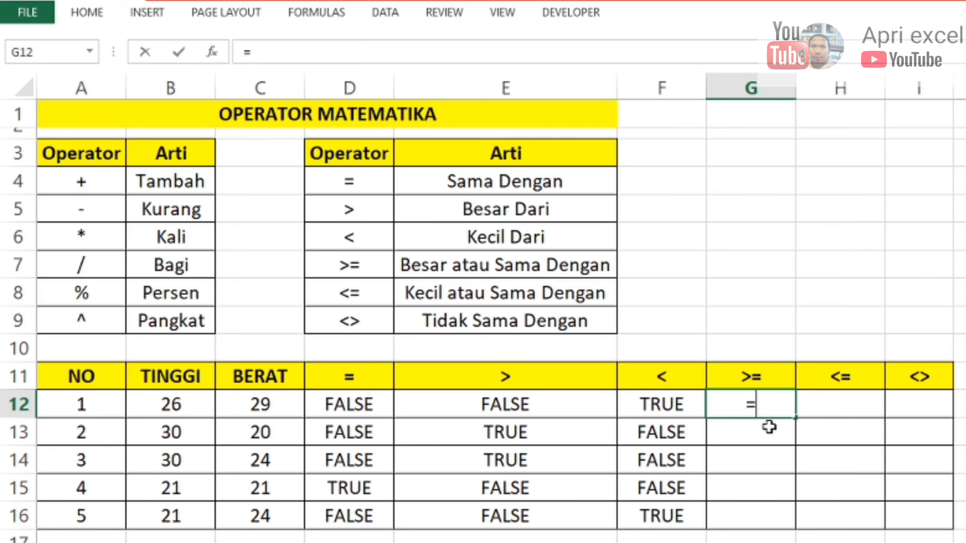
pyautogui.click(184, 406)
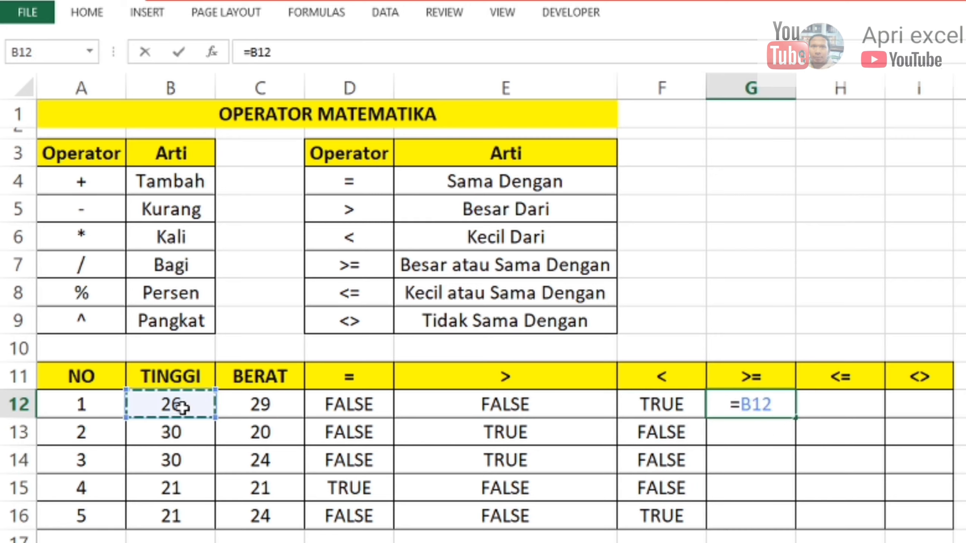
pyautogui.write('>=')
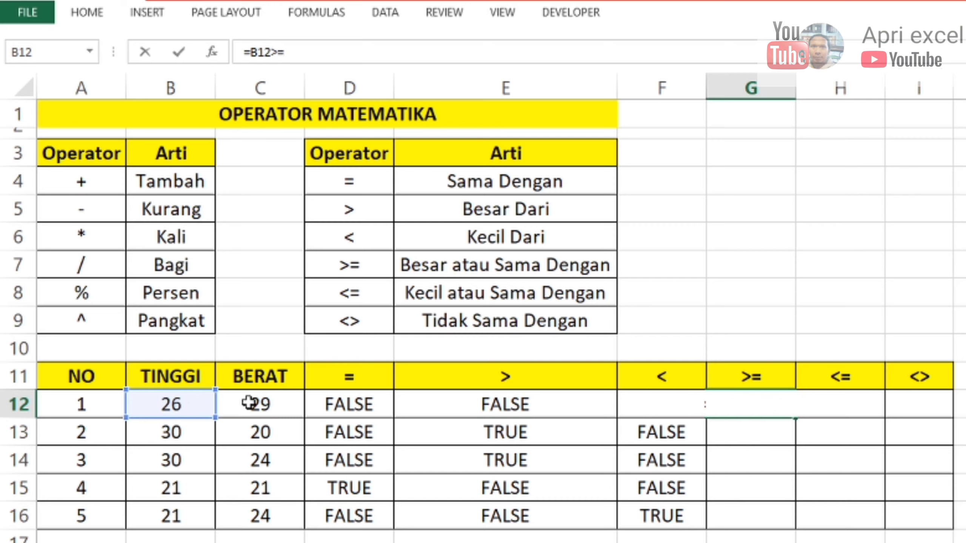
pyautogui.click(254, 400)
pyautogui.press('Return')
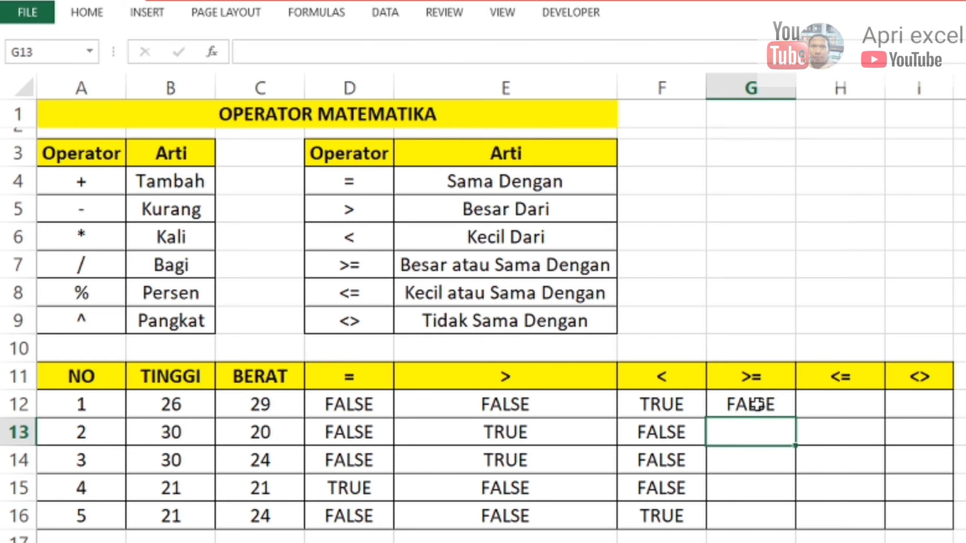
pyautogui.click(772, 404)
pyautogui.moveTo(795, 417); pyautogui.dragTo(807, 531)
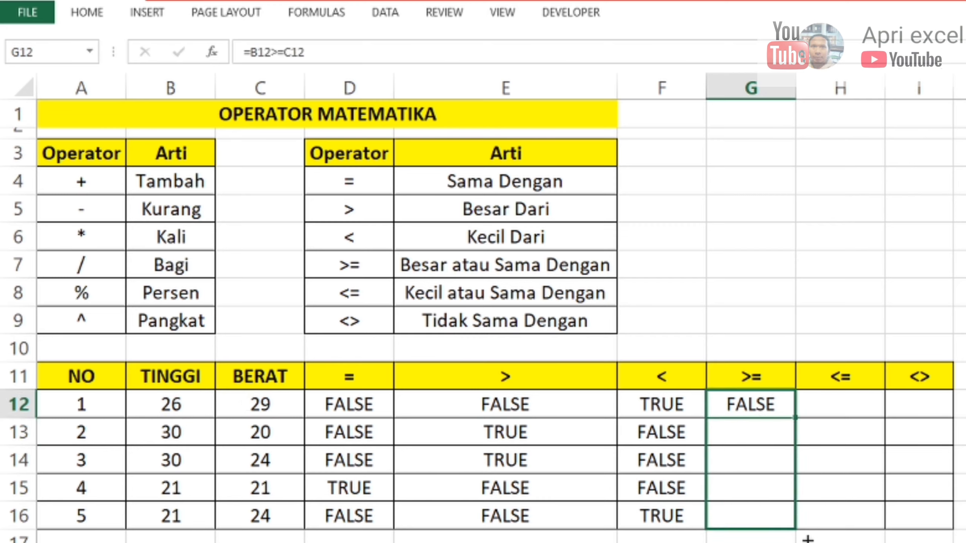
# Enter =B12<=C12 in H12 and fill it down to row 16.
pyautogui.click(830, 407)
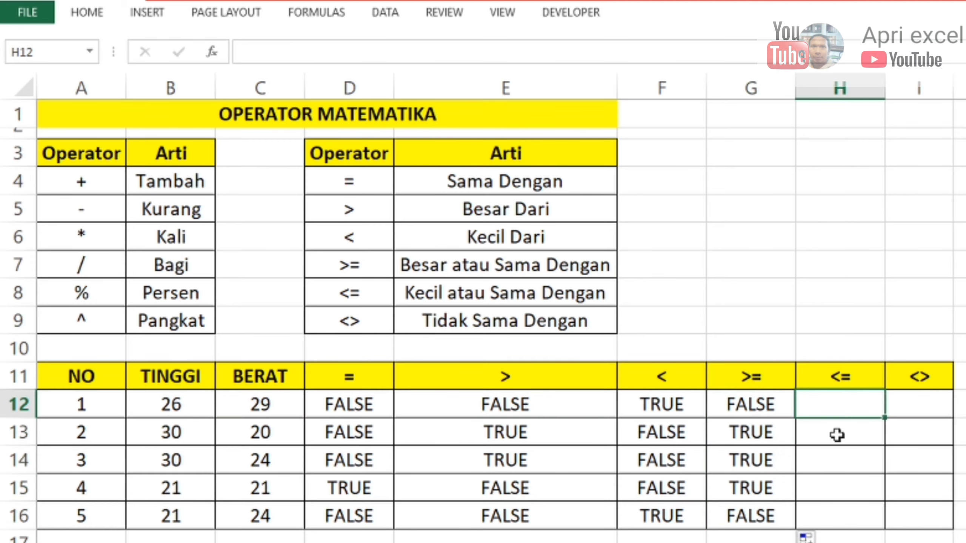
pyautogui.write('=')
pyautogui.click(189, 407)
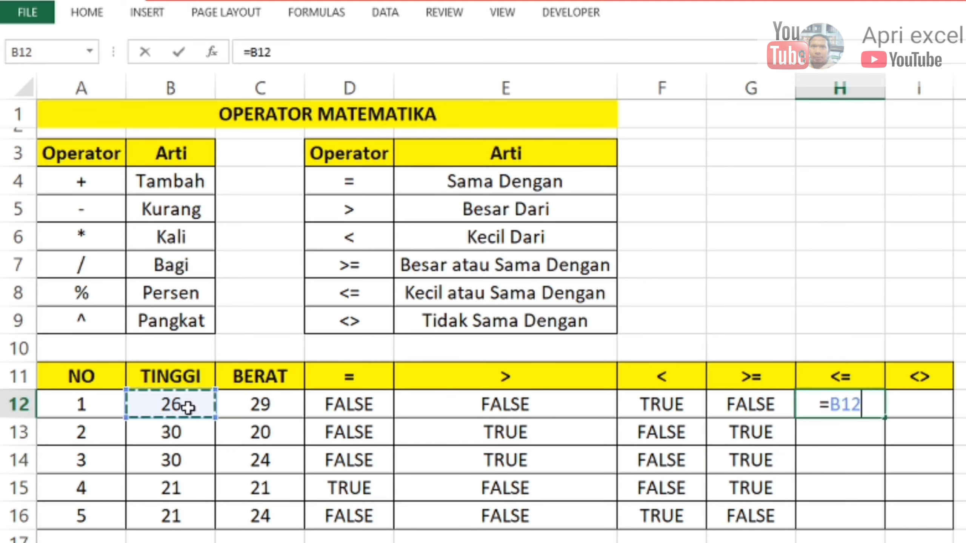
pyautogui.write('<=')
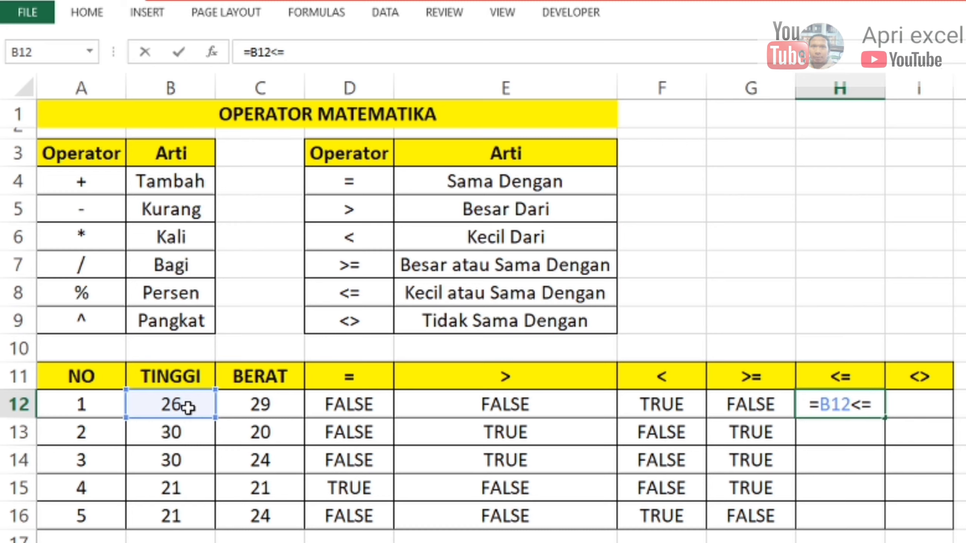
pyautogui.click(251, 398)
pyautogui.press('Return')
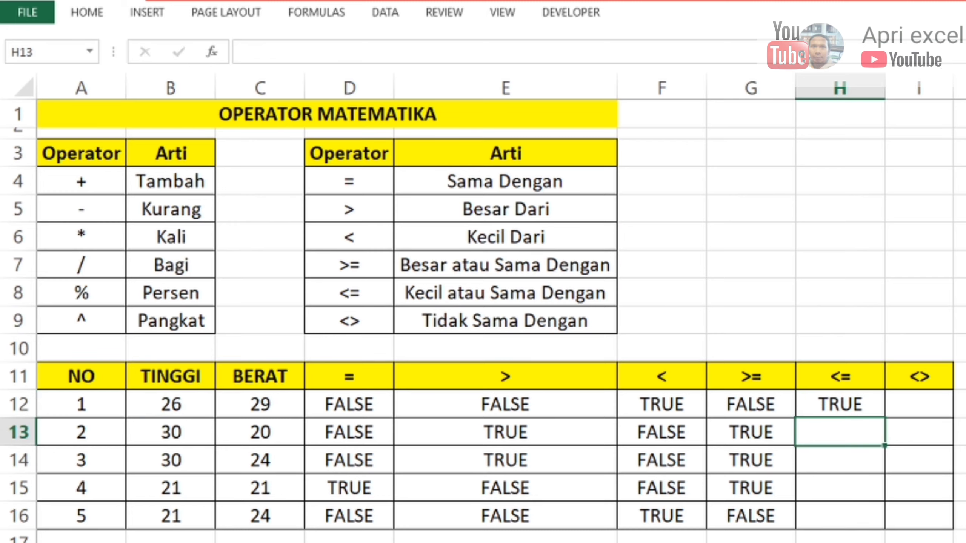
pyautogui.click(832, 406)
pyautogui.moveTo(884, 418)
pyautogui.mouseDown()
pyautogui.moveTo(883, 541)
pyautogui.moveTo(885, 503)
pyautogui.mouseUp()
# Enter =B12<>C12 in I12 and fill it to I16: TRUE, TRUE, TRUE, FALSE, TRUE.
pyautogui.click(926, 406)
pyautogui.write('=')
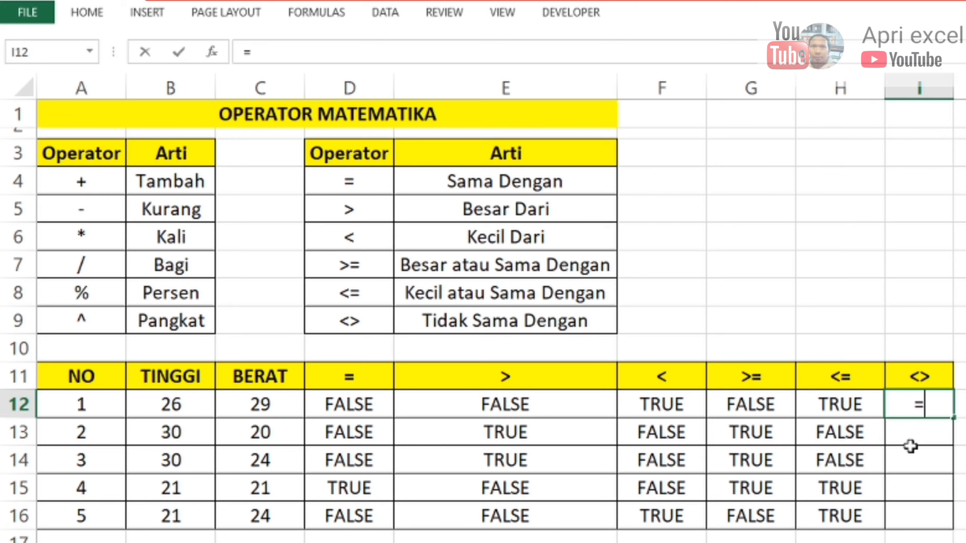
pyautogui.write('<>')
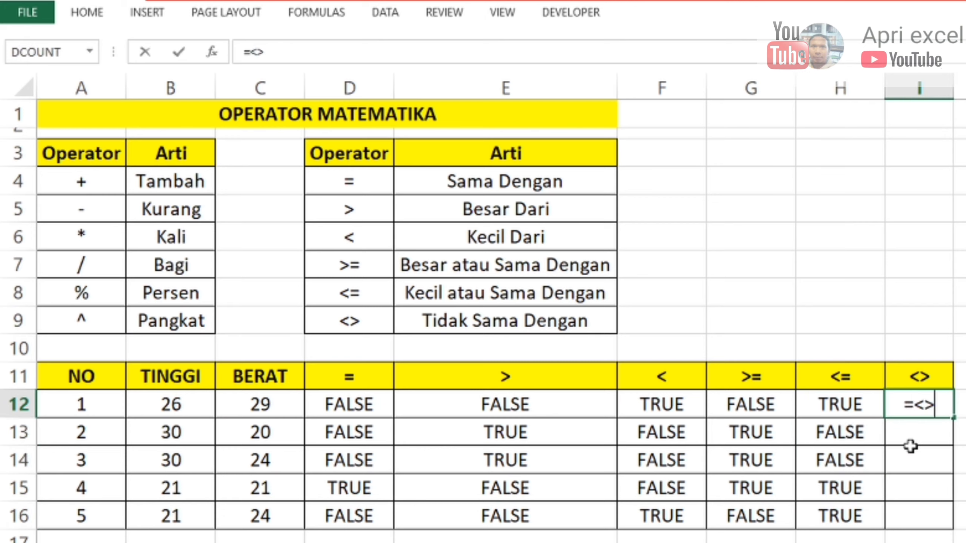
pyautogui.press('BackSpace')
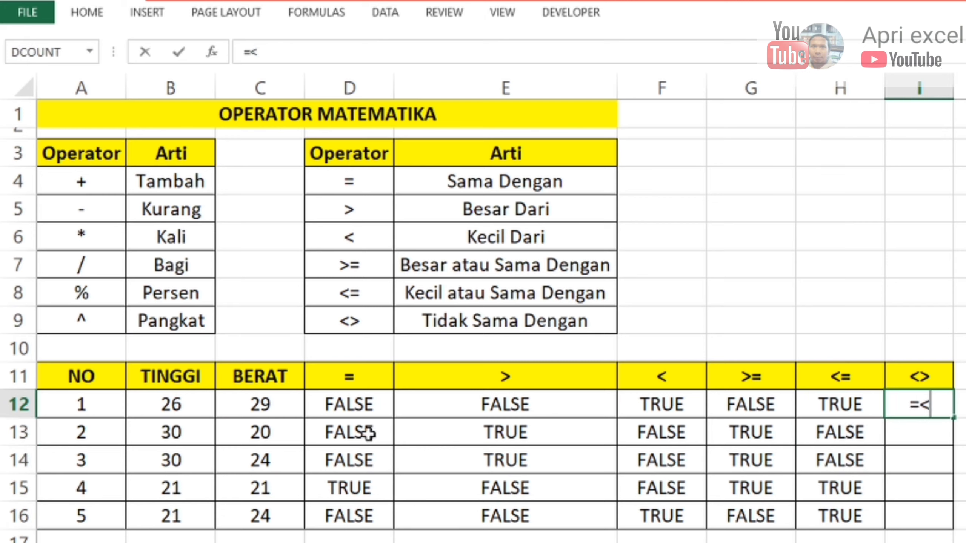
pyautogui.press('BackSpace')
pyautogui.click(185, 403)
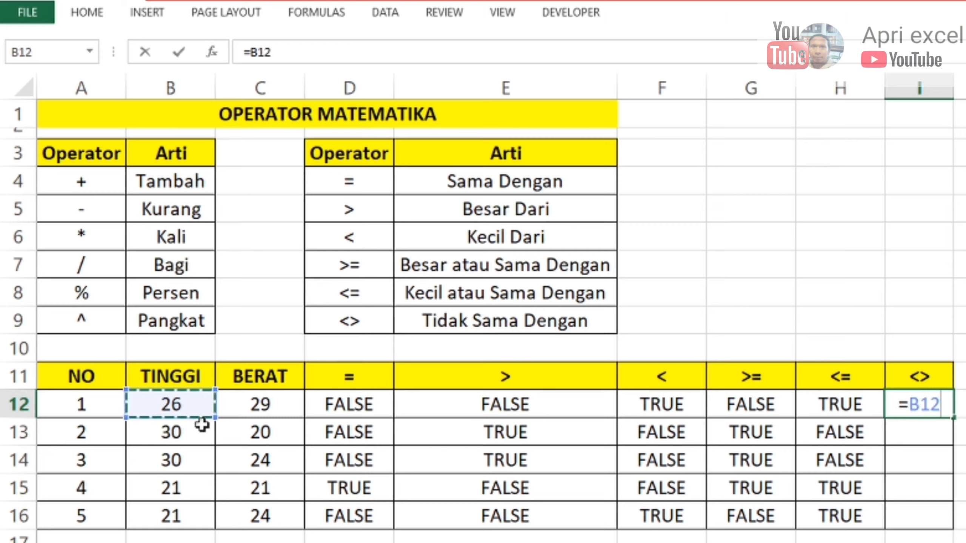
pyautogui.write('<>')
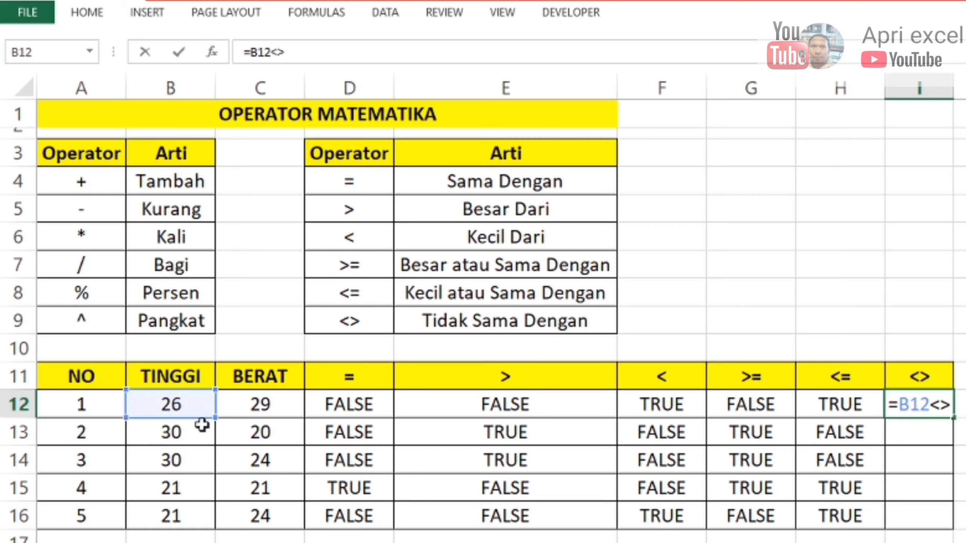
pyautogui.click(253, 406)
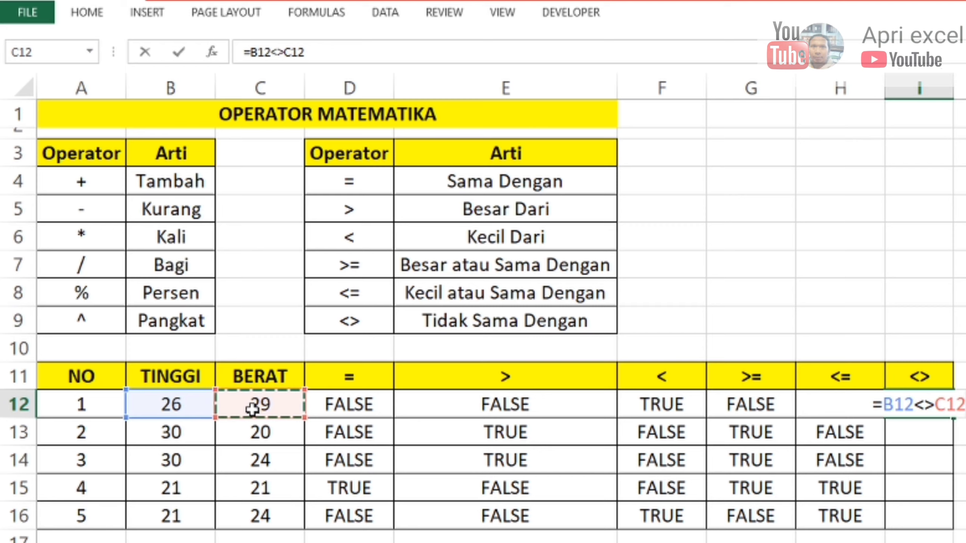
pyautogui.press('Return')
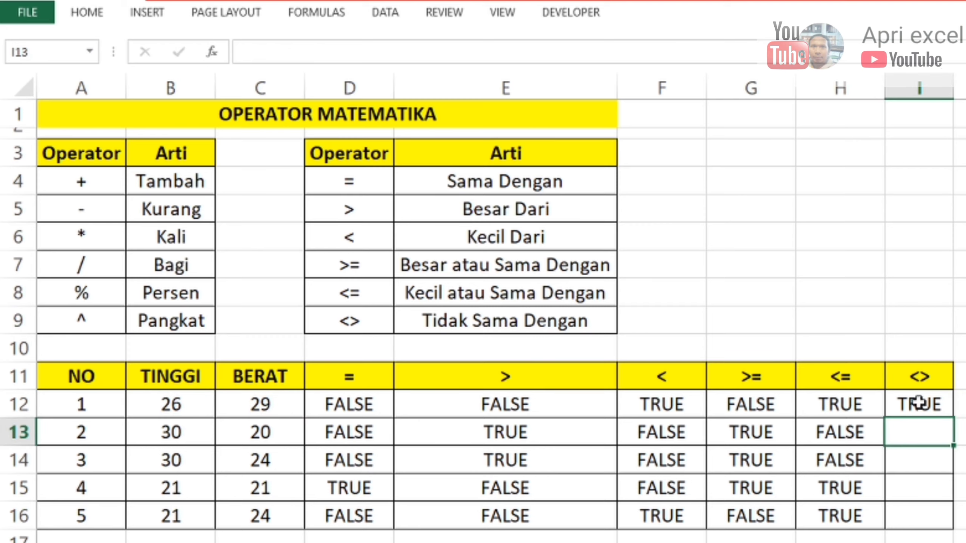
pyautogui.click(920, 403)
pyautogui.doubleClick(954, 417)
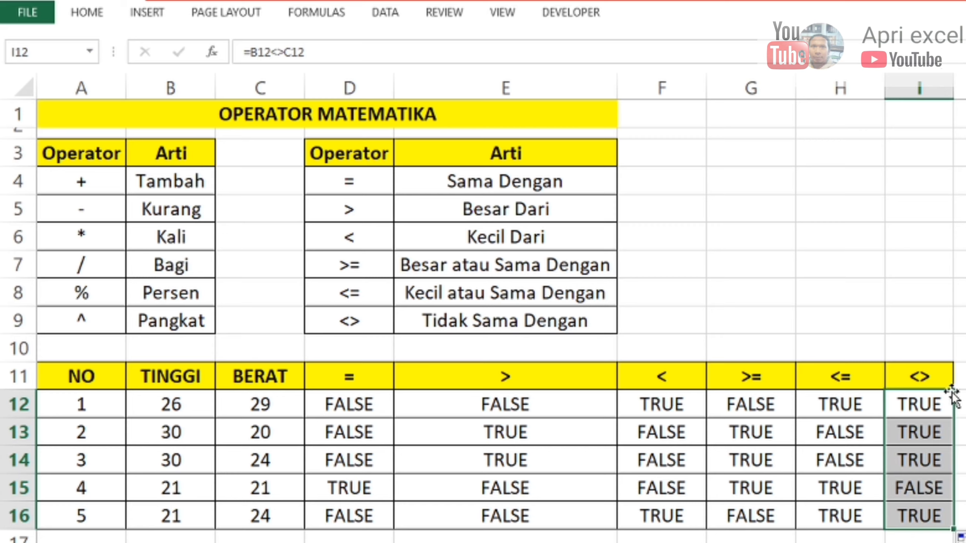
pyautogui.click(939, 488)
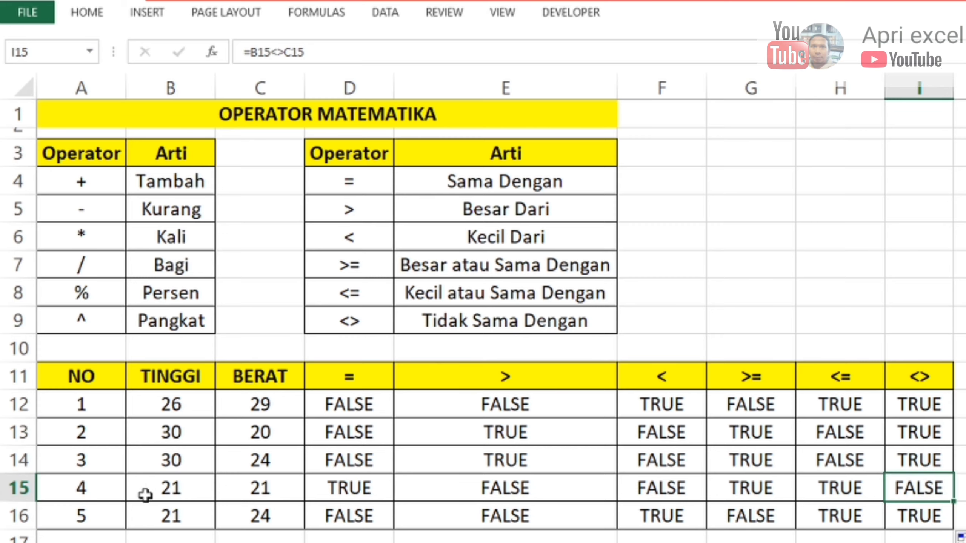
pyautogui.moveTo(146, 495); pyautogui.dragTo(232, 488)
pyautogui.click(926, 490)
pyautogui.click(198, 489)
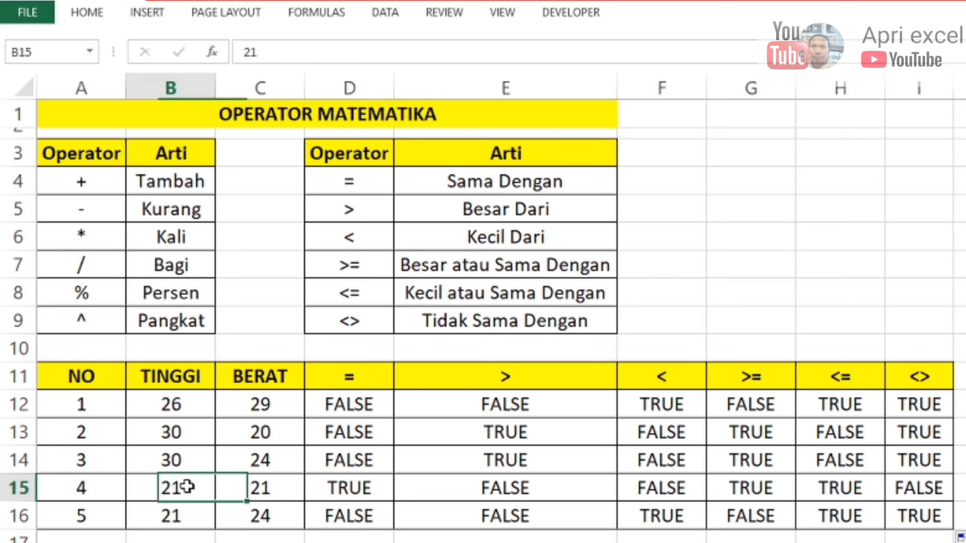
pyautogui.click(271, 503)
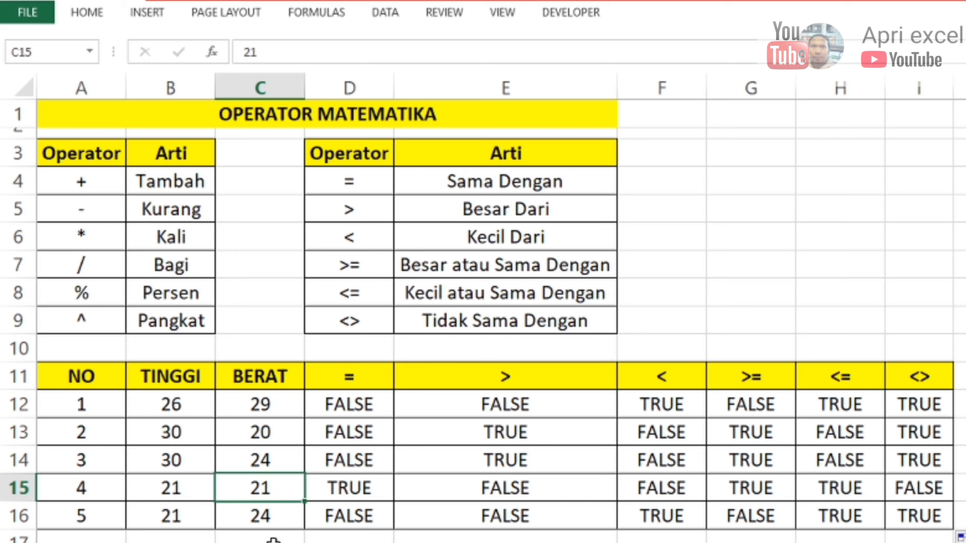
pyautogui.click(752, 197)
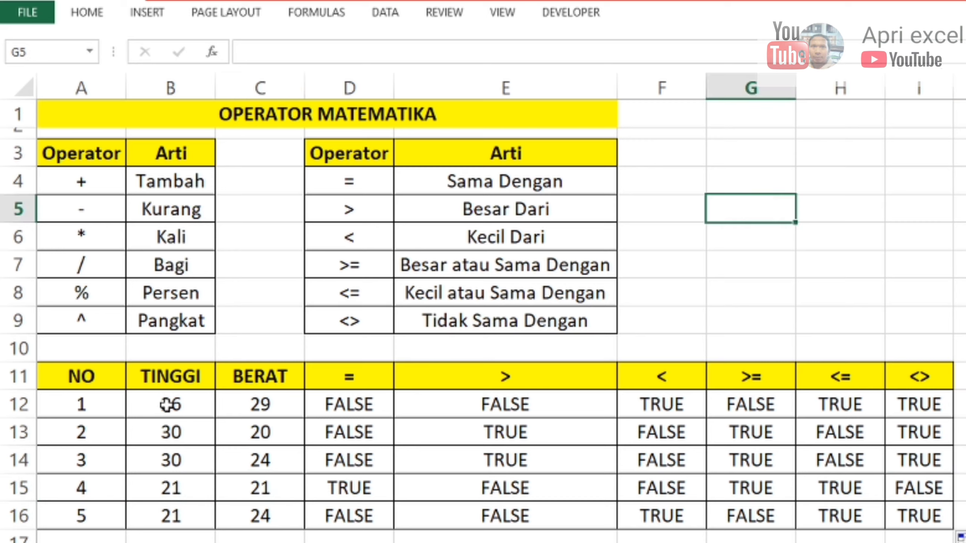
# Copy the TINGGI column B11:B16 into G3:G8.
pyautogui.click(759, 155)
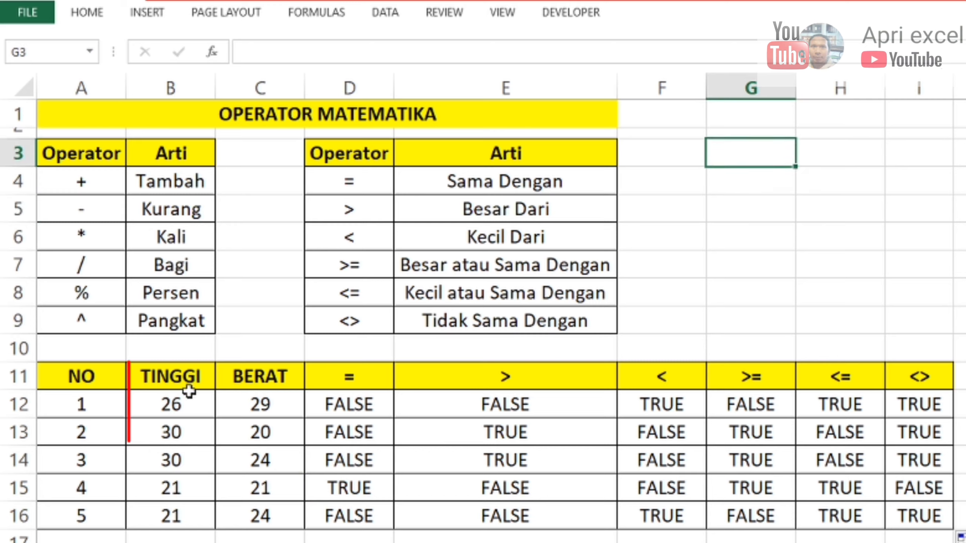
pyautogui.moveTo(188, 384); pyautogui.dragTo(169, 512)
pyautogui.hotkey('ctrl', 'c')
pyautogui.click(744, 151)
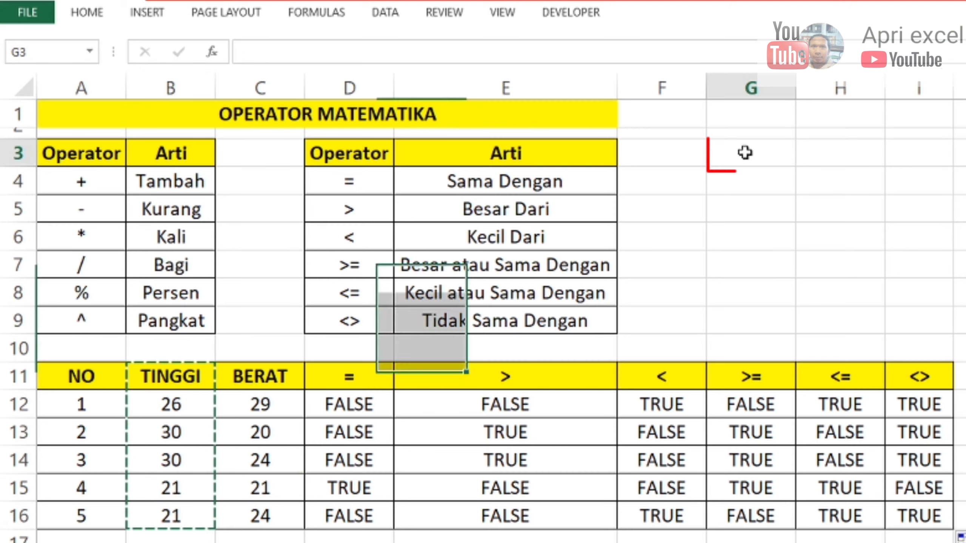
pyautogui.hotkey('ctrl', 'v')
# Add a 'Text' header in H3.
pyautogui.click(836, 160)
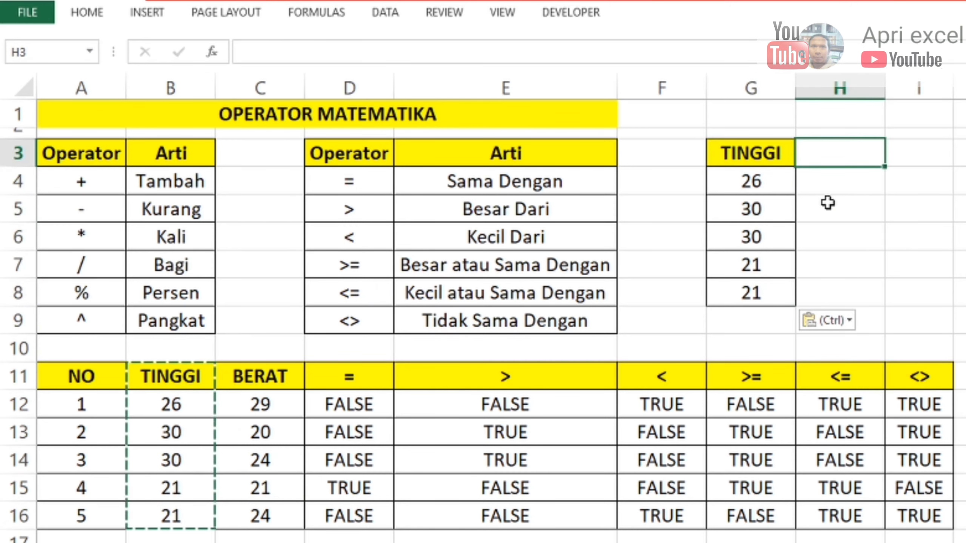
pyautogui.write('Text')
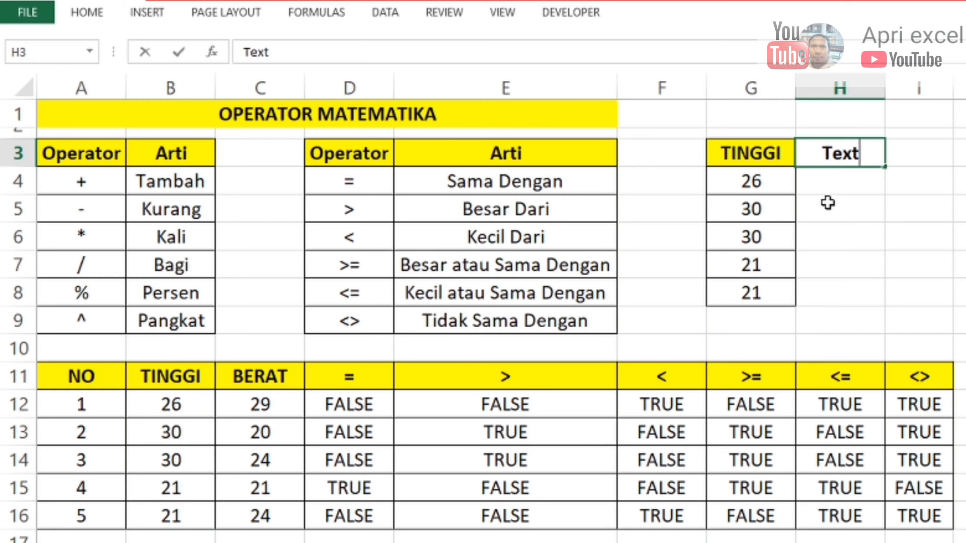
pyautogui.press('Return')
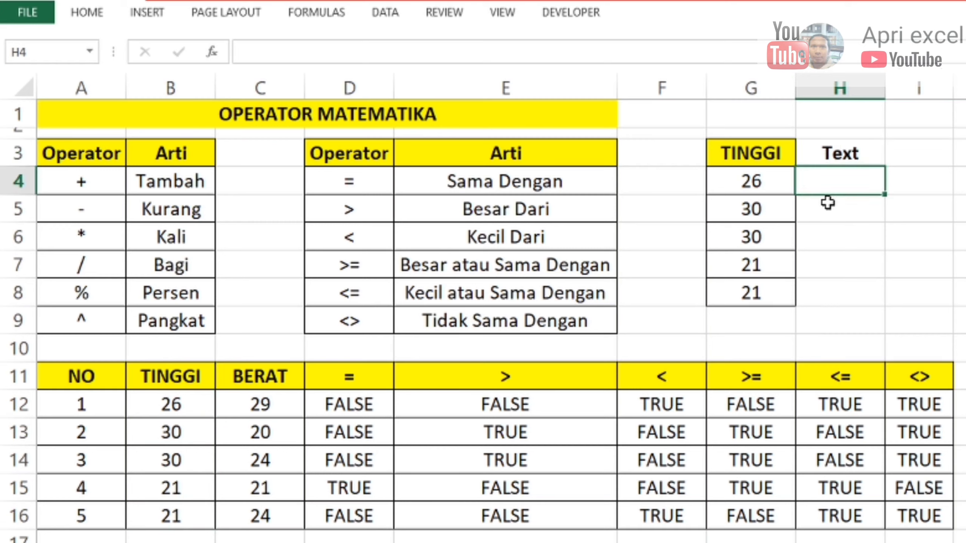
# Enter =G4&" Tinggi" in H4 and fill it to H8, giving 26 Tinggi through 21 Tinggi.
pyautogui.write('=')
pyautogui.click(764, 174)
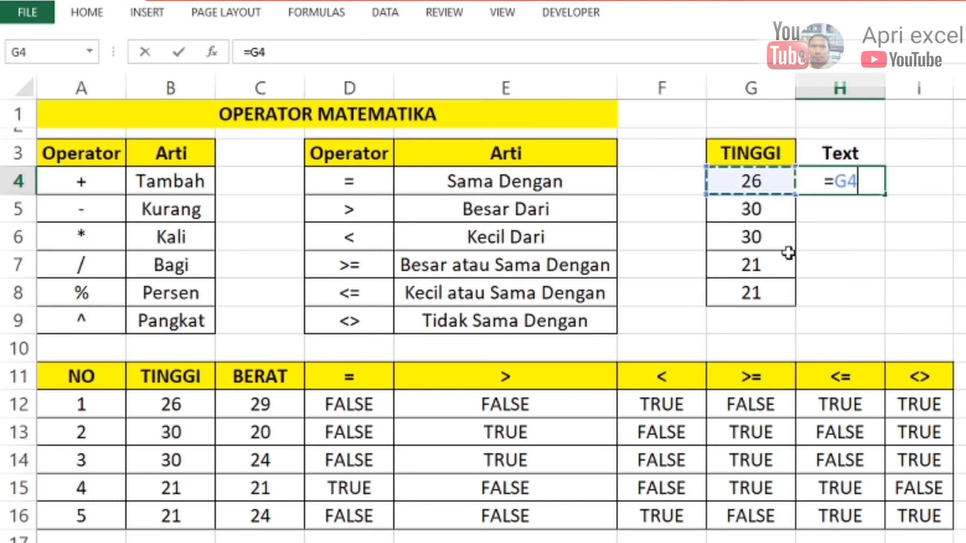
pyautogui.write('&')
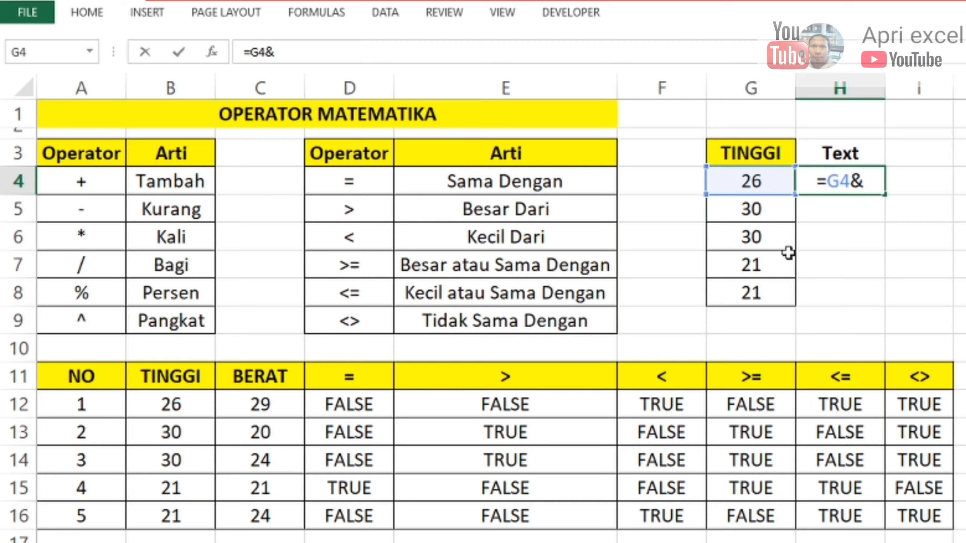
pyautogui.write('"')
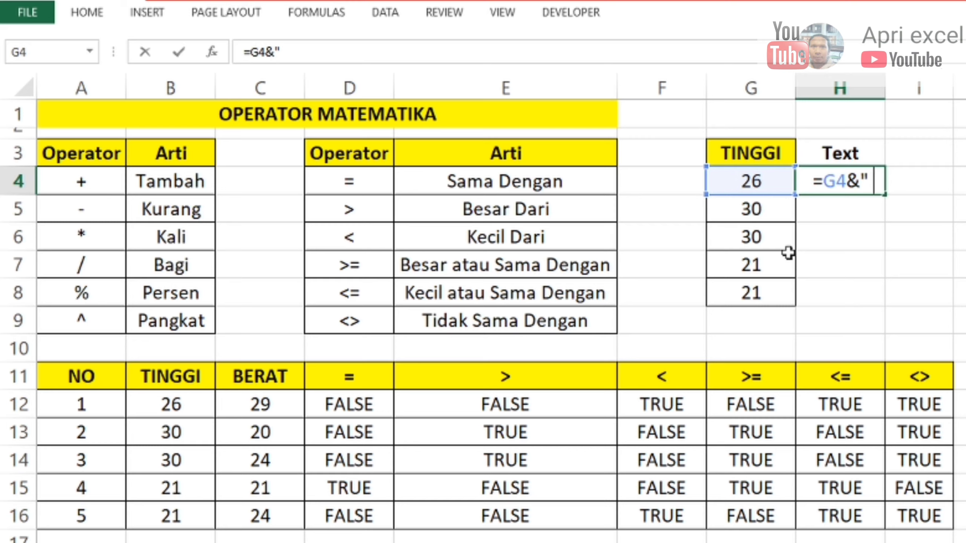
pyautogui.write('Tinggi"')
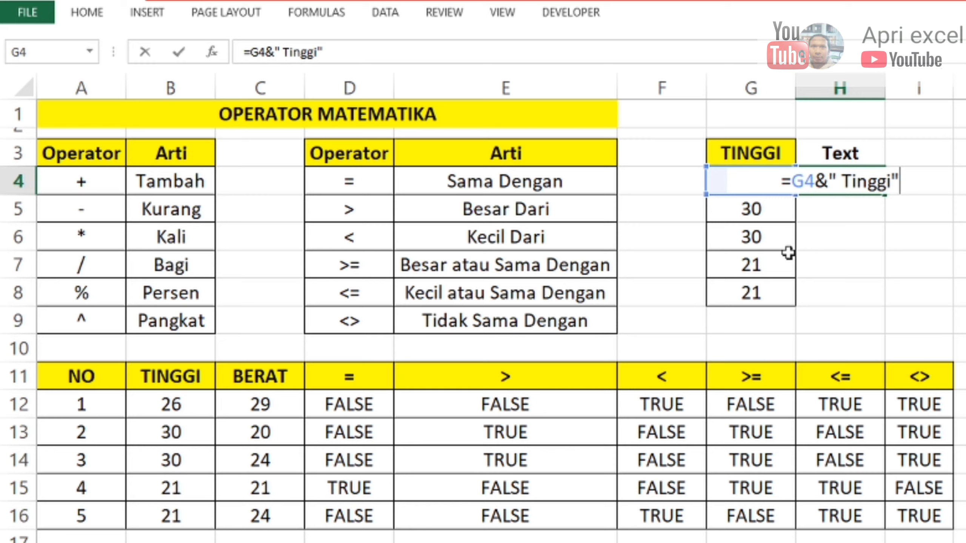
pyautogui.press('Return')
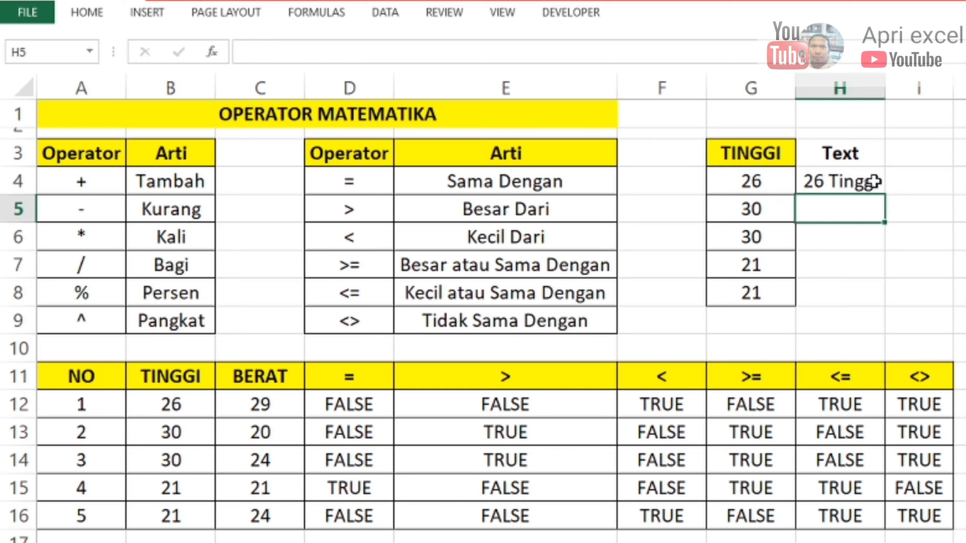
pyautogui.click(860, 182)
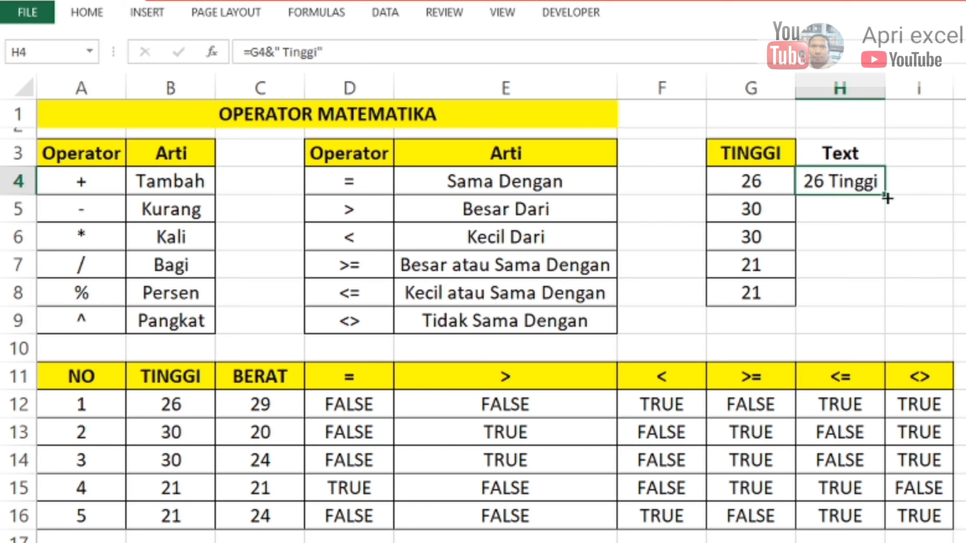
pyautogui.moveTo(883, 212); pyautogui.dragTo(890, 313)
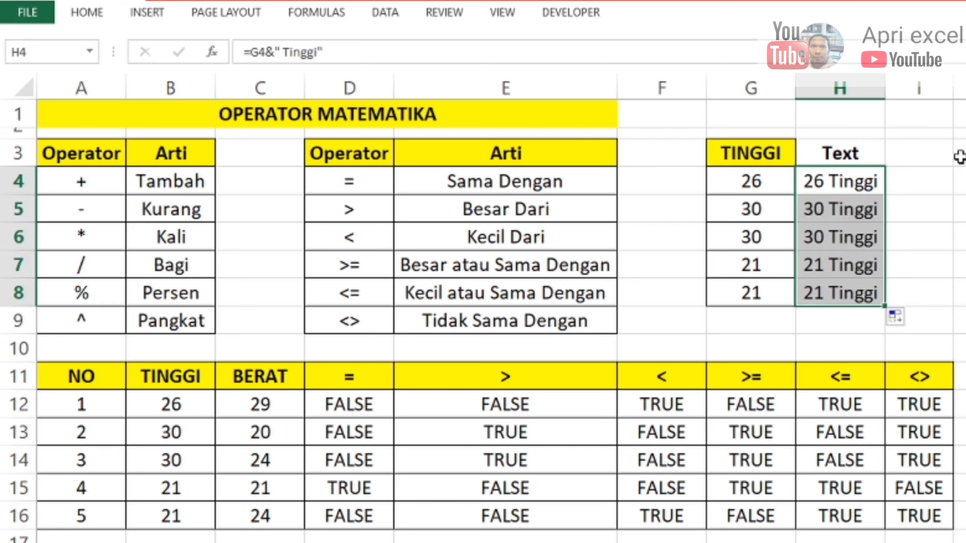
# Change the H4 formula's label from Tinggi to Berat (=G4&" Berat") and fill it down to H8.
pyautogui.doubleClick(861, 182)
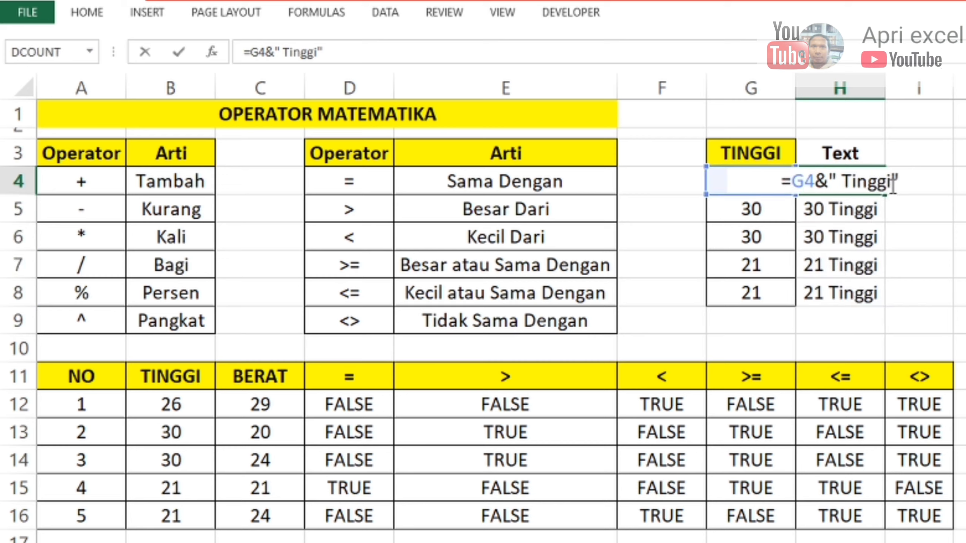
pyautogui.moveTo(892, 185); pyautogui.dragTo(846, 187)
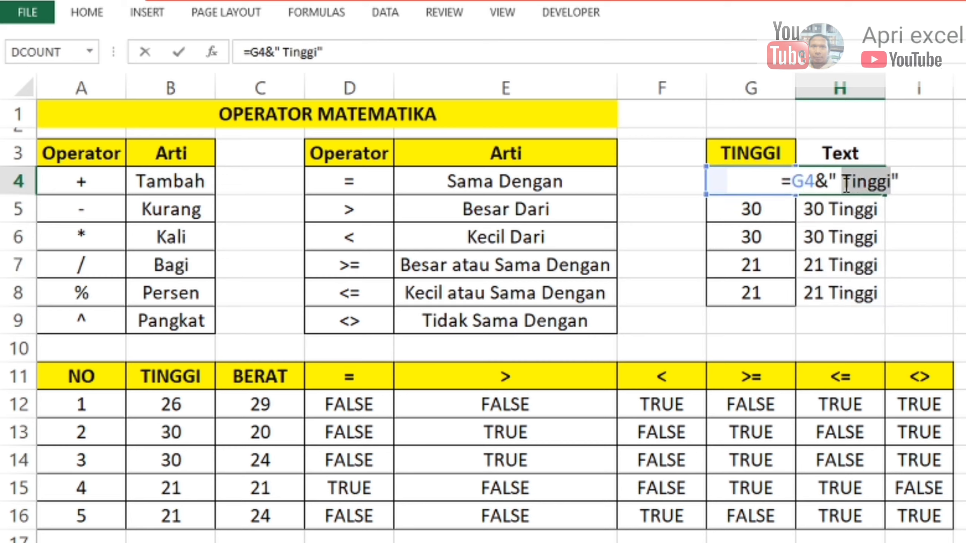
pyautogui.write('Berat')
pyautogui.press('Return')
pyautogui.click(866, 188)
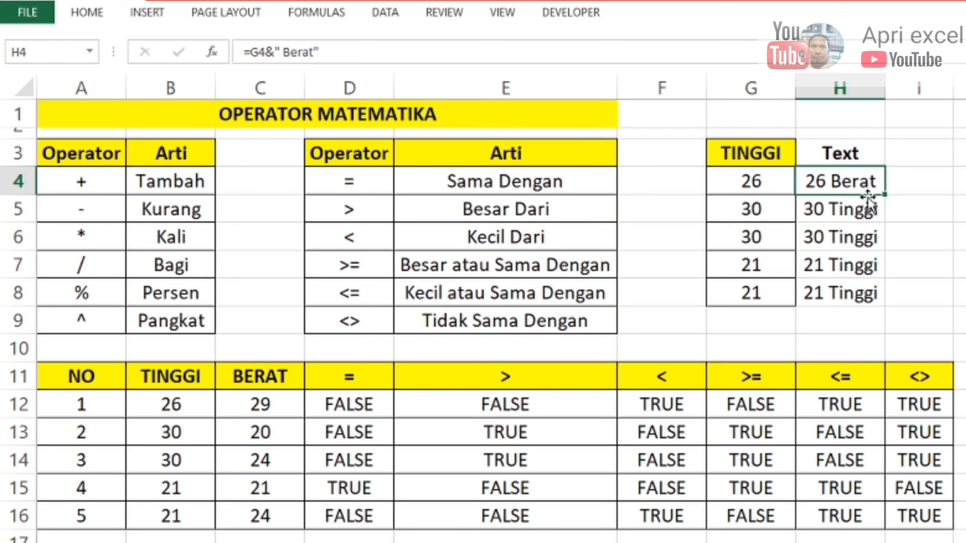
pyautogui.moveTo(885, 197); pyautogui.dragTo(911, 306)
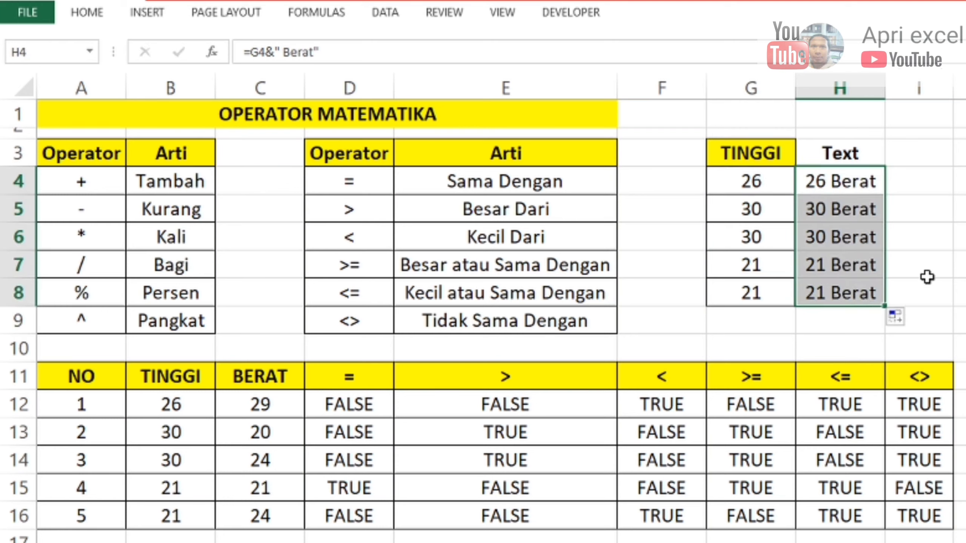